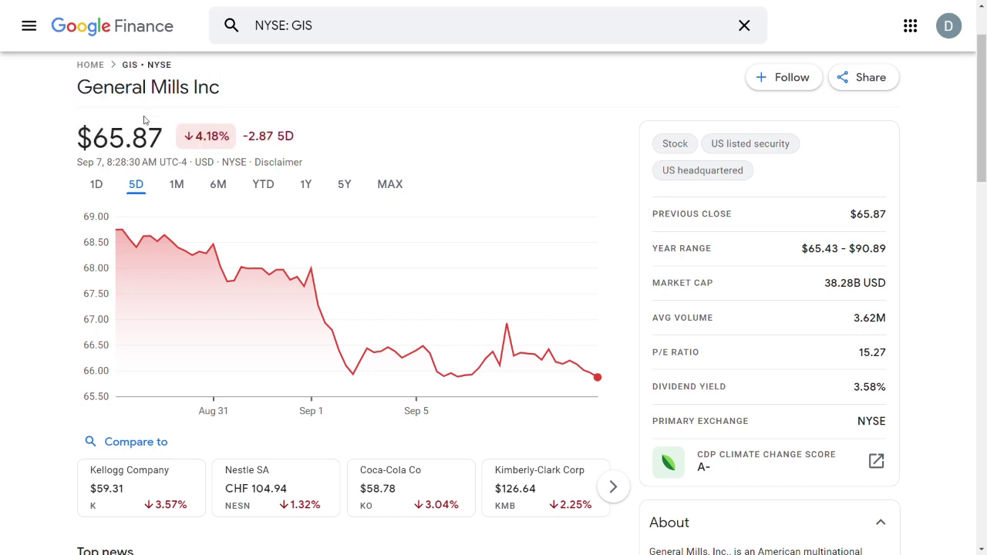
Step: Examine General Mills' share price in Google Finance and show its price chart for the past 6 months
{"action": "left_click_drag", "start_coordinate": [147, 122], "coordinate": [116, 142]}
{"action": "left_click", "coordinate": [106, 144]}
{"action": "left_click", "coordinate": [218, 188]}
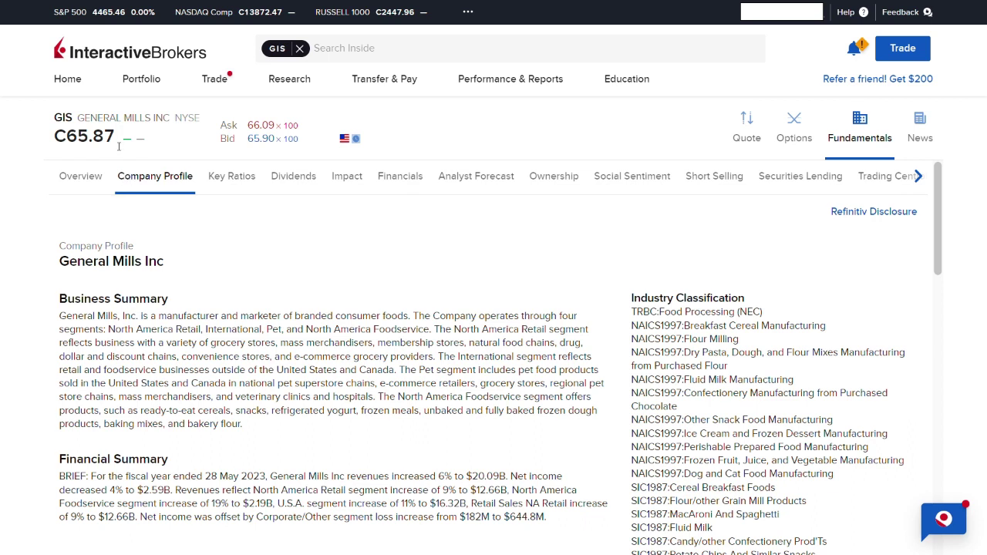
Step: Switch to Interactive Brokers and review the GIS share price and the business summary in the company profile
{"action": "double_click", "coordinate": [90, 135]}
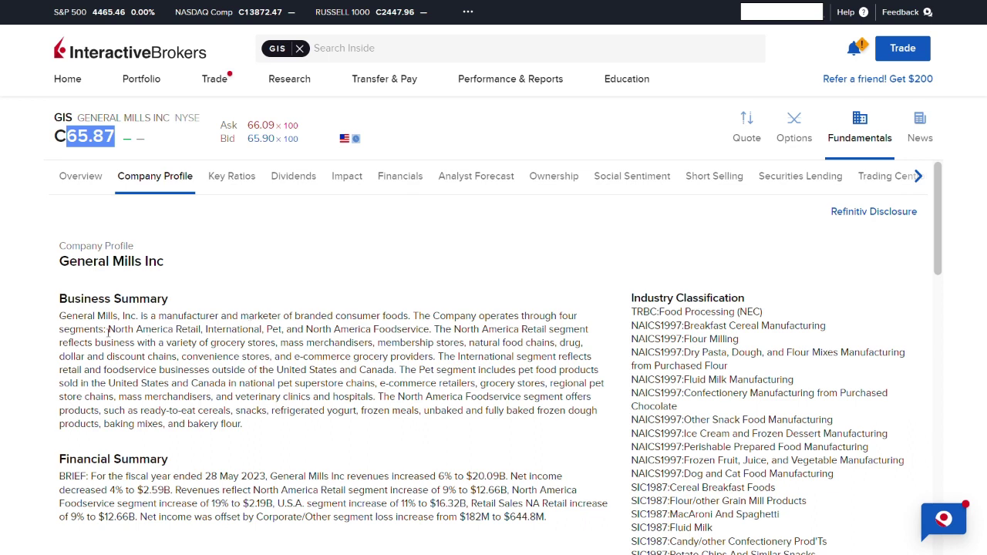
{"action": "left_click_drag", "start_coordinate": [171, 316], "coordinate": [412, 317]}
{"action": "left_click", "coordinate": [412, 317]}
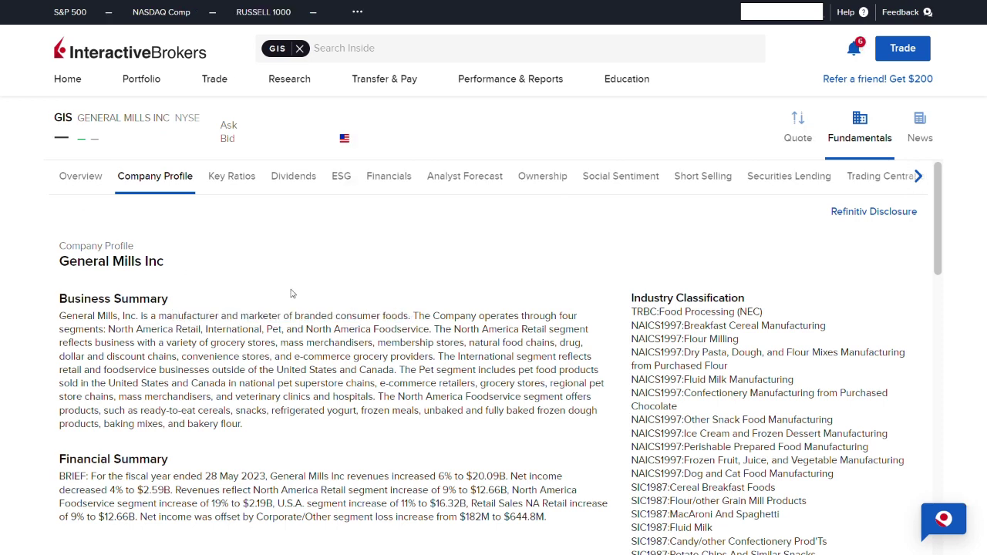
{"action": "left_click_drag", "start_coordinate": [295, 317], "coordinate": [416, 325]}
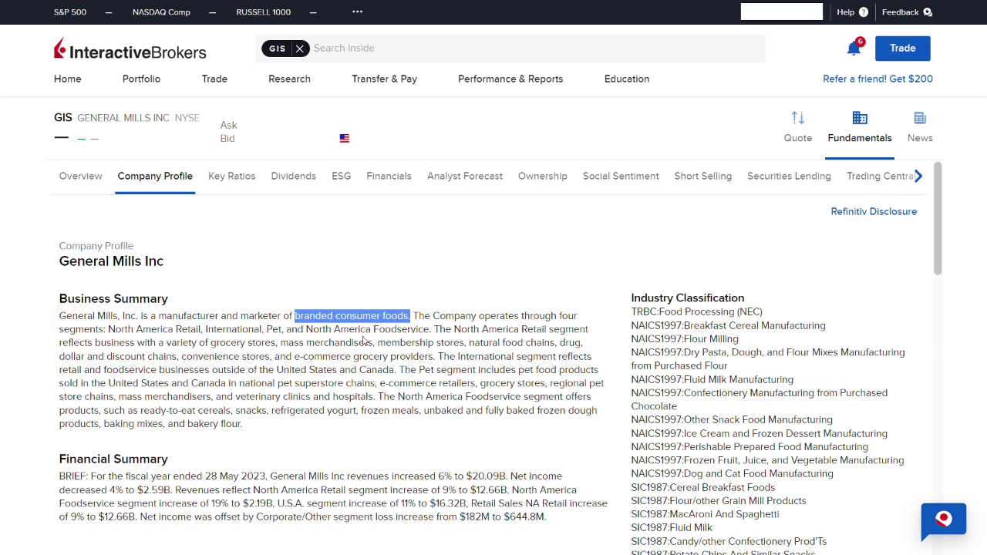
Step: Open the GIS fundamentals overview and examine Morningstar's fair value estimate
{"action": "left_click", "coordinate": [67, 177]}
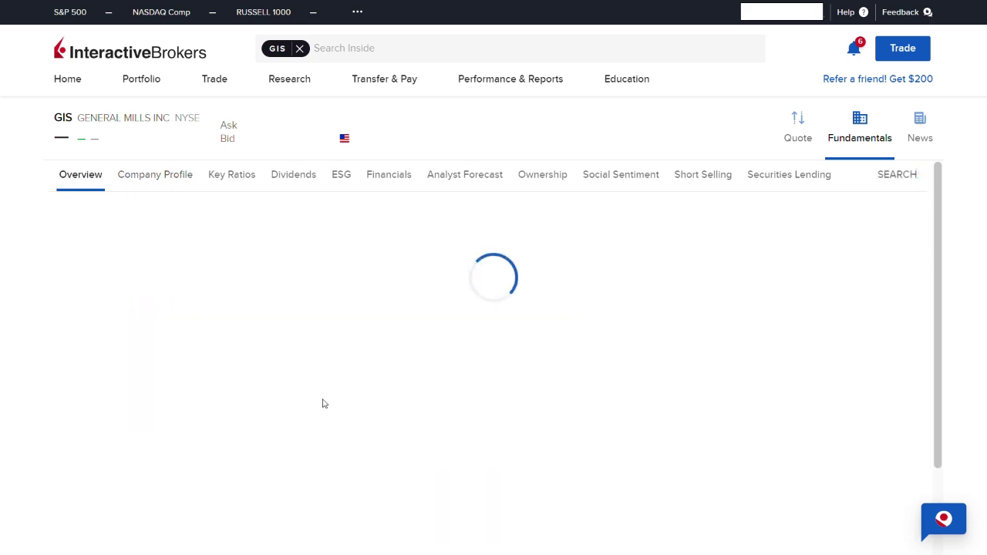
{"action": "left_click_drag", "start_coordinate": [426, 228], "coordinate": [364, 224]}
{"action": "left_click_drag", "start_coordinate": [420, 355], "coordinate": [368, 357]}
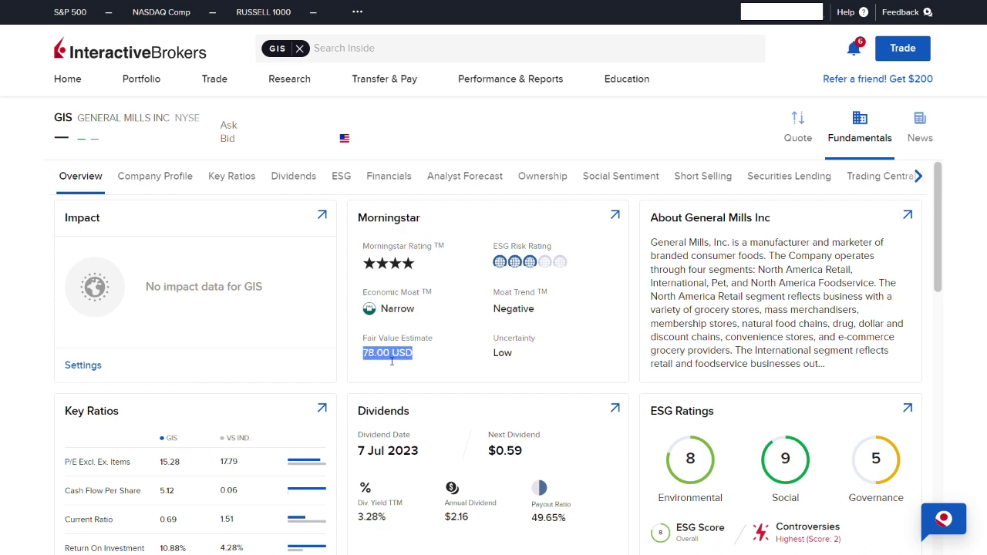
{"action": "left_click", "coordinate": [392, 361]}
Step: Open the GIS dividend data and examine the payment history, trailing dividend yield and payout ratio
{"action": "left_click", "coordinate": [299, 188]}
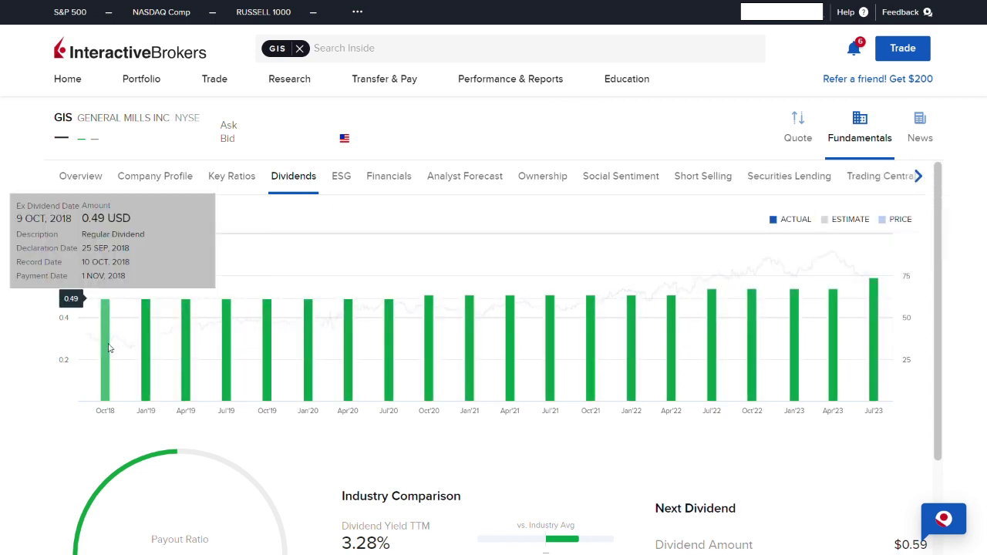
{"action": "scroll", "coordinate": [264, 449], "scroll_direction": "down", "scroll_amount": 2}
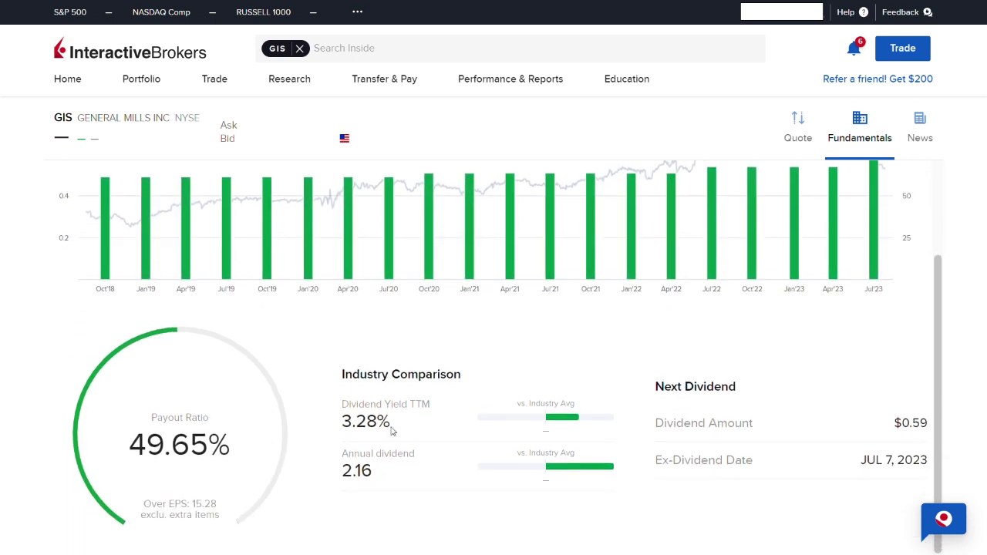
{"action": "left_click_drag", "start_coordinate": [392, 432], "coordinate": [127, 444]}
{"action": "left_click_drag", "start_coordinate": [397, 424], "coordinate": [342, 423]}
{"action": "left_click", "coordinate": [339, 423]}
{"action": "left_click_drag", "start_coordinate": [215, 428], "coordinate": [129, 444]}
{"action": "left_click", "coordinate": [248, 455]}
{"action": "left_click_drag", "start_coordinate": [244, 458], "coordinate": [145, 457]}
{"action": "left_click", "coordinate": [144, 456]}
{"action": "scroll", "coordinate": [143, 456], "scroll_direction": "up", "scroll_amount": 2}
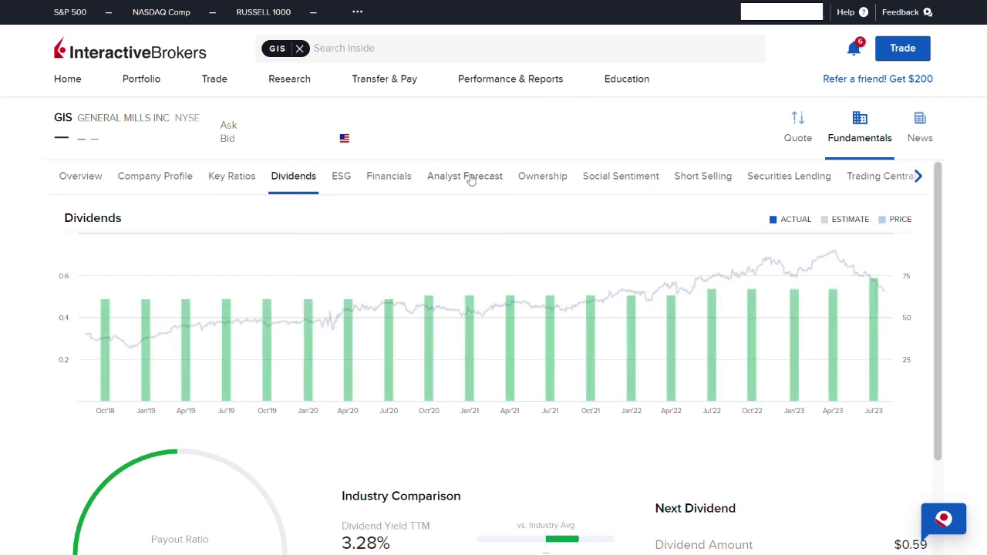
Step: Show the GIS analyst forecast on an annual basis and examine the earnings per share for '23
{"action": "left_click", "coordinate": [472, 178]}
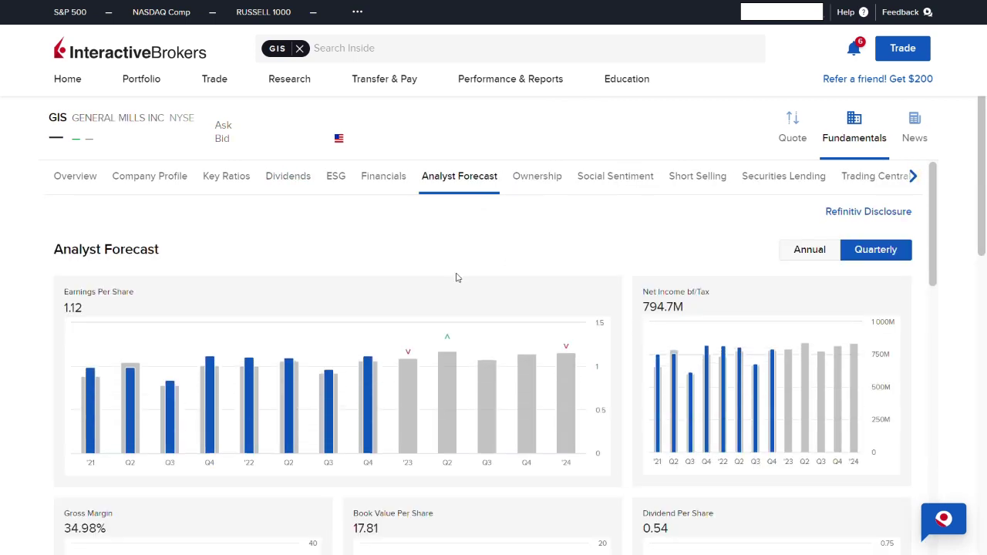
{"action": "left_click", "coordinate": [809, 250]}
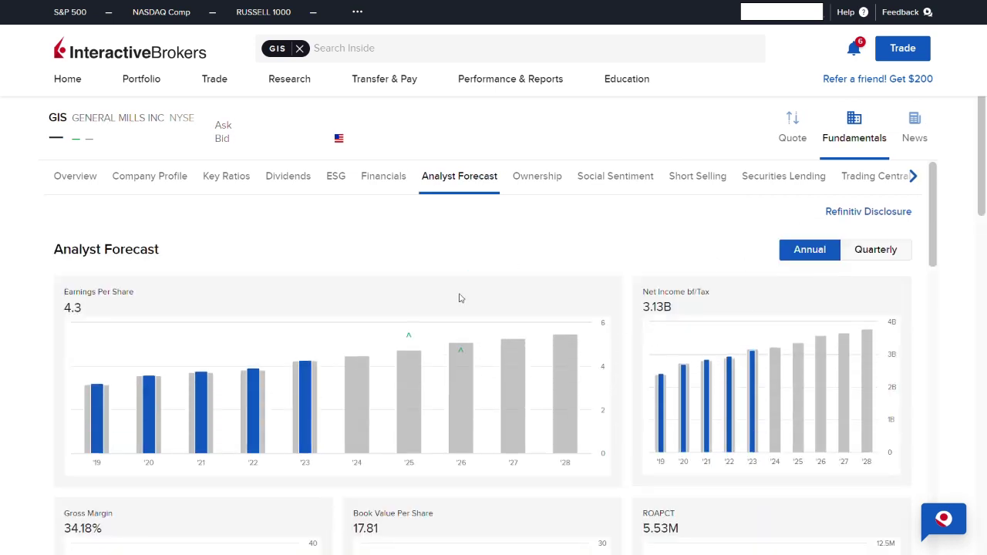
{"action": "left_click_drag", "start_coordinate": [135, 292], "coordinate": [68, 294]}
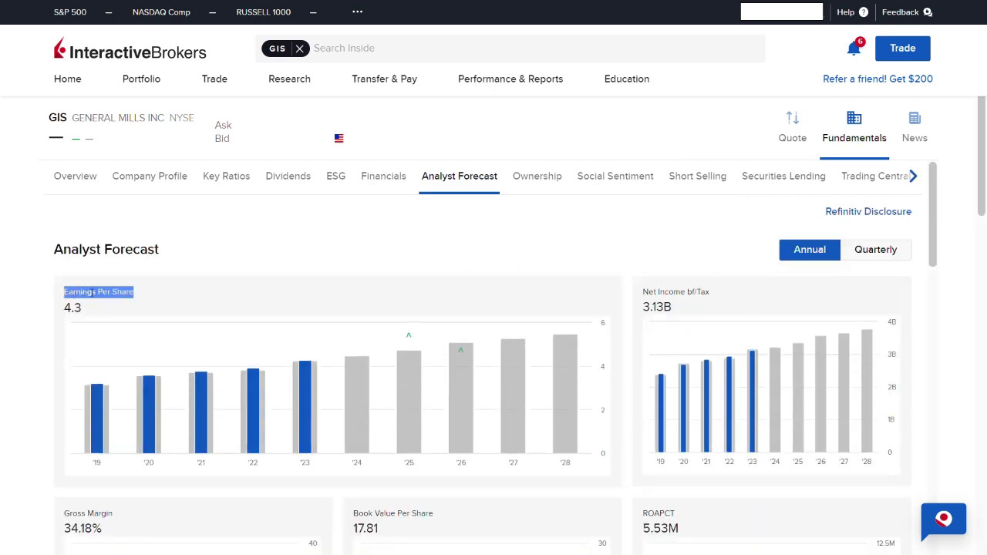
{"action": "left_click", "coordinate": [94, 294]}
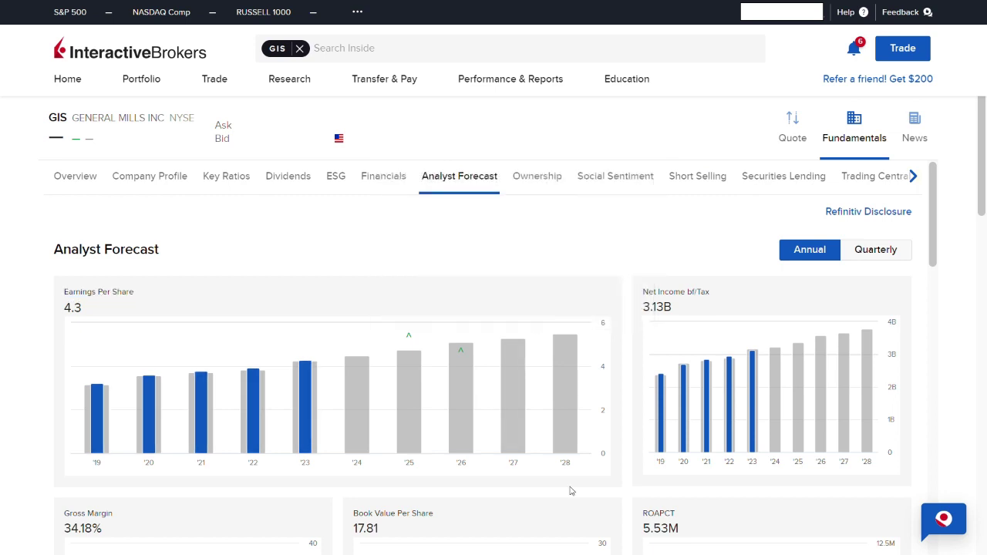
{"action": "mouse_move", "coordinate": [305, 395]}
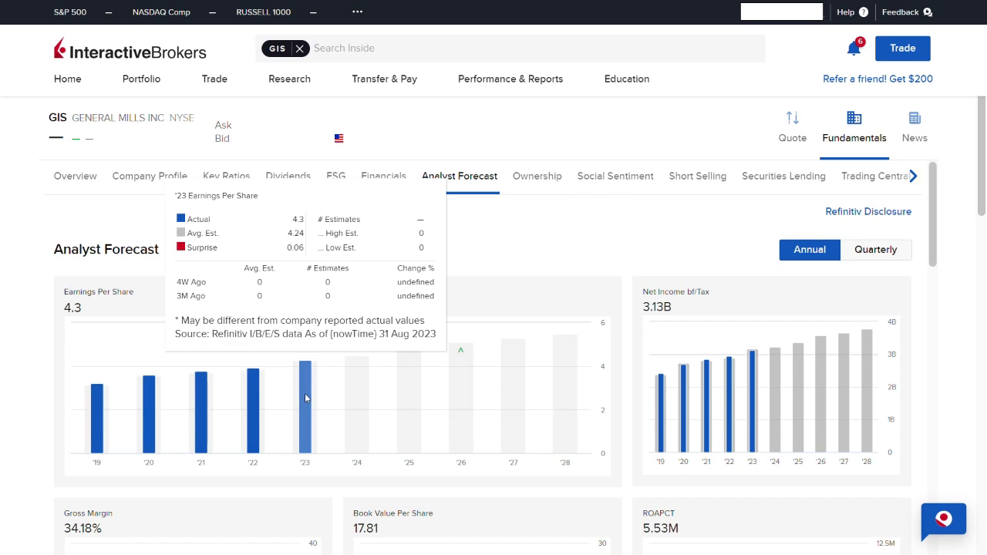
Step: Examine the annual forecasts for net income before tax and for revenue
{"action": "left_click_drag", "start_coordinate": [677, 309], "coordinate": [655, 299]}
{"action": "left_click", "coordinate": [848, 302]}
{"action": "left_click_drag", "start_coordinate": [935, 197], "coordinate": [935, 478]}
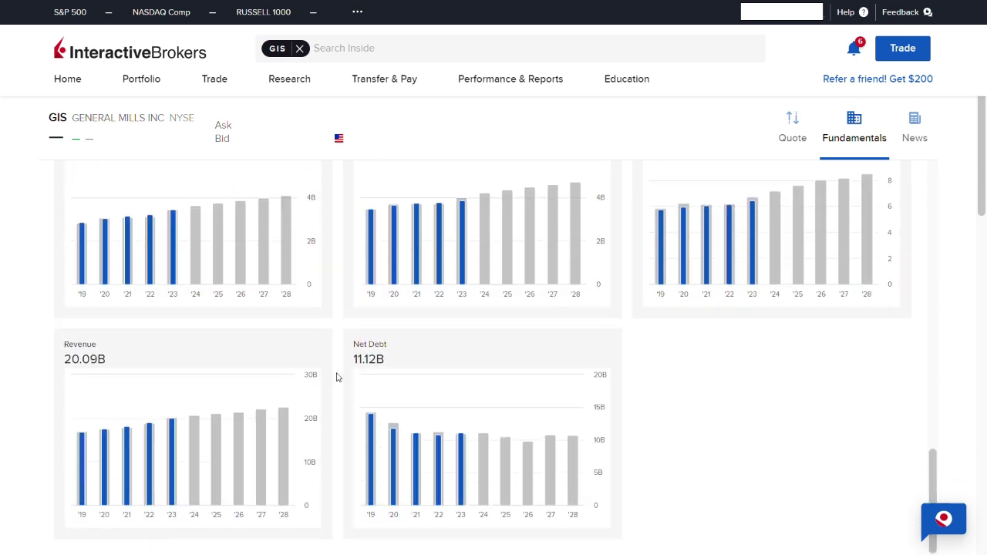
{"action": "left_click_drag", "start_coordinate": [97, 345], "coordinate": [46, 347]}
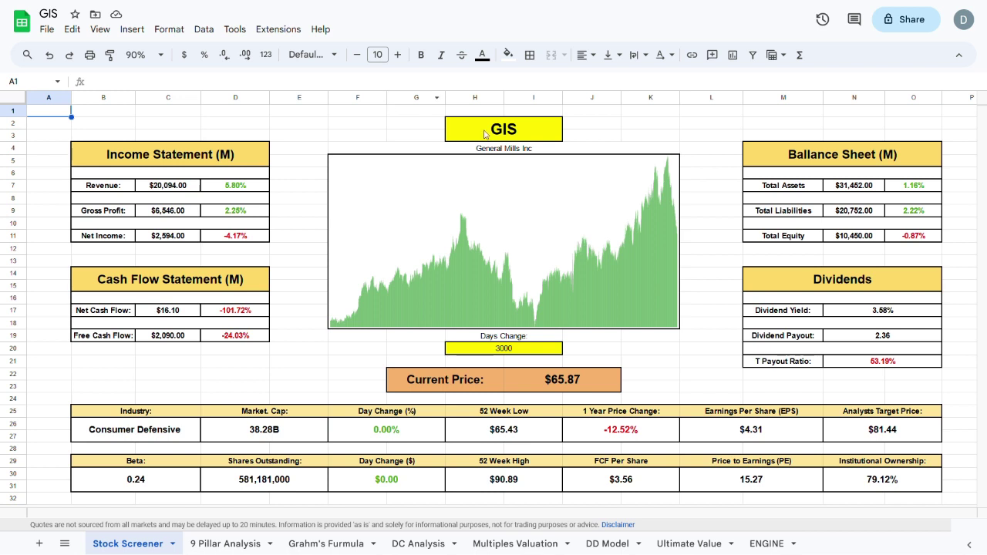
Step: Switch to the GIS spreadsheet in Google Sheets and review the Stock Screener's dividend yield and payout ratio
{"action": "left_click", "coordinate": [487, 134]}
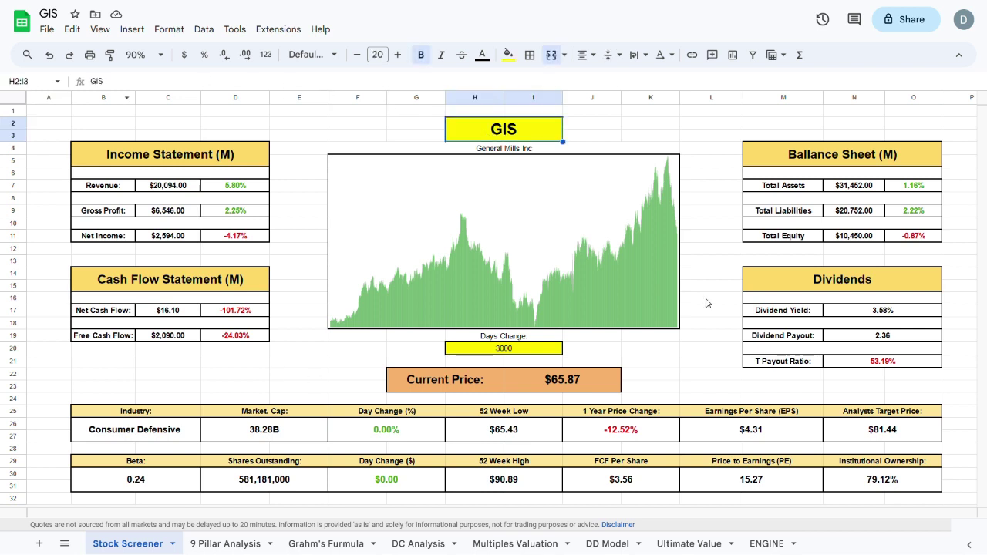
{"action": "left_click_drag", "start_coordinate": [754, 282], "coordinate": [887, 361]}
{"action": "left_click", "coordinate": [948, 377]}
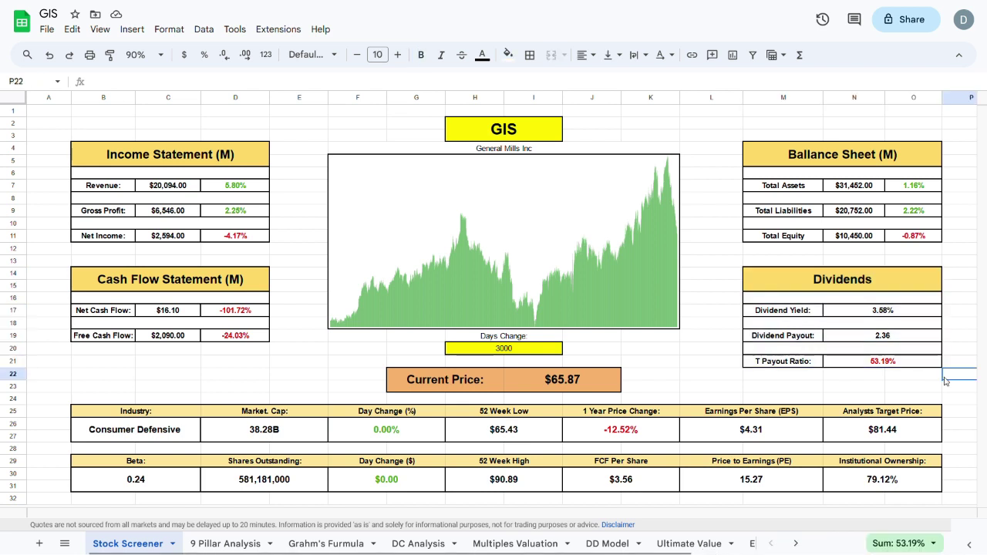
{"action": "left_click", "coordinate": [891, 316]}
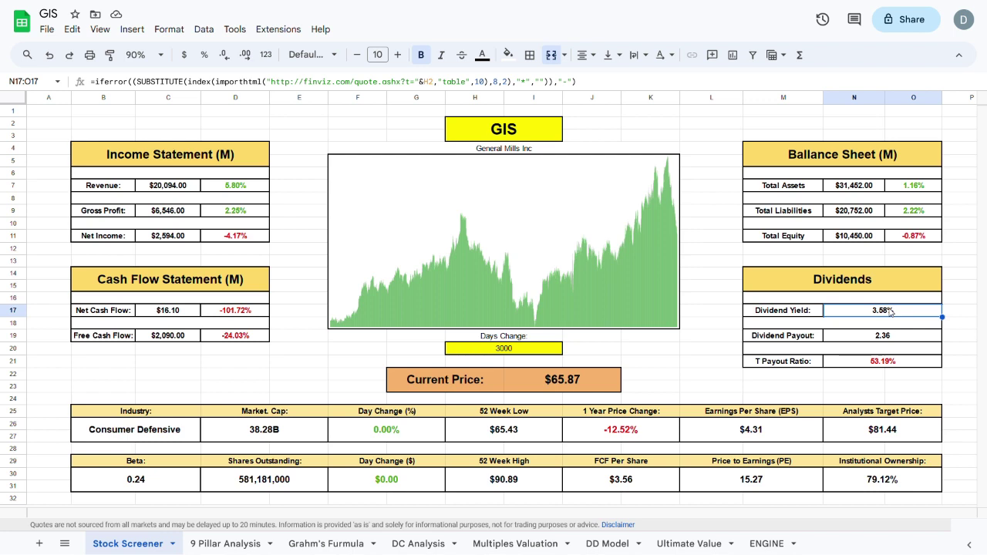
{"action": "left_click", "coordinate": [871, 365]}
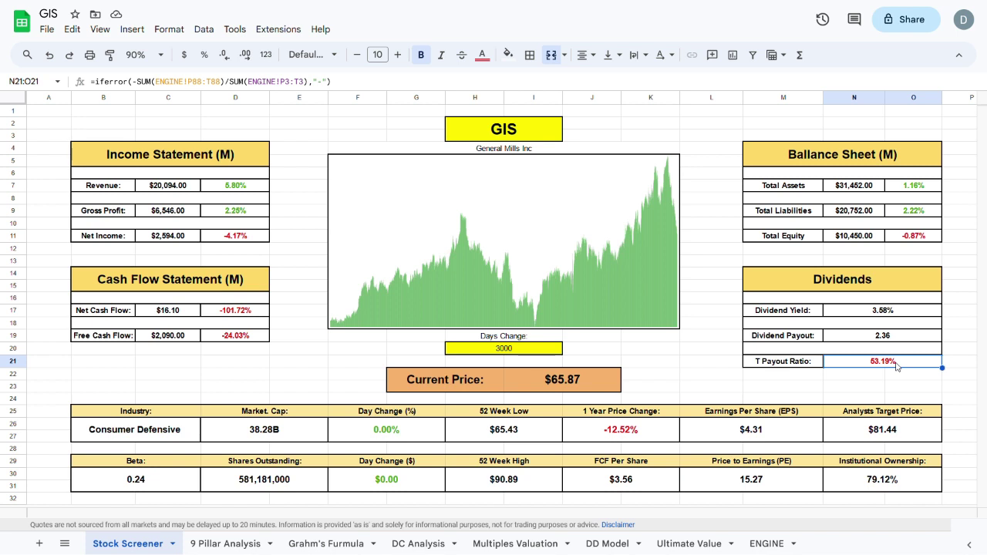
Step: Check the institutional ownership, beta and price chart's day range on the Stock Screener sheet
{"action": "left_click", "coordinate": [899, 489]}
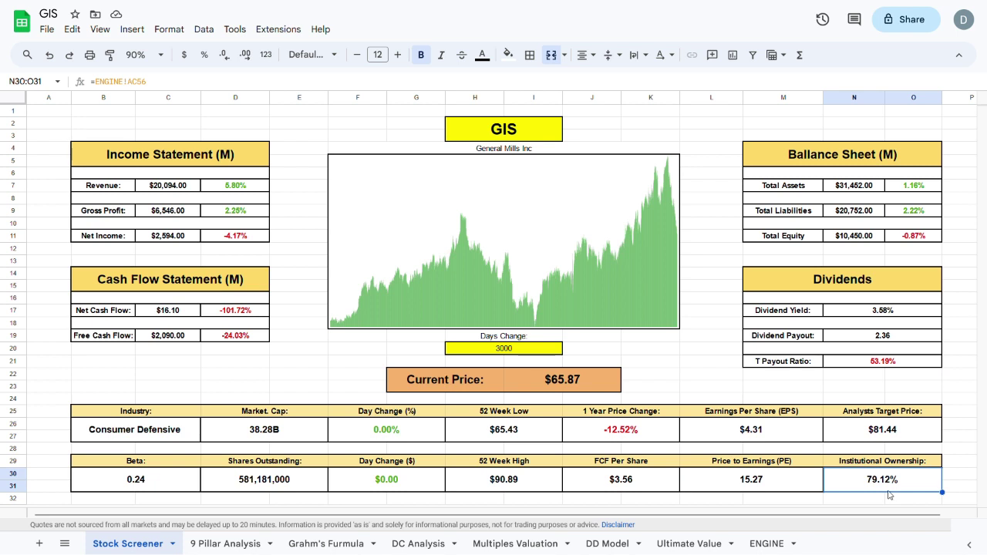
{"action": "left_click", "coordinate": [177, 489]}
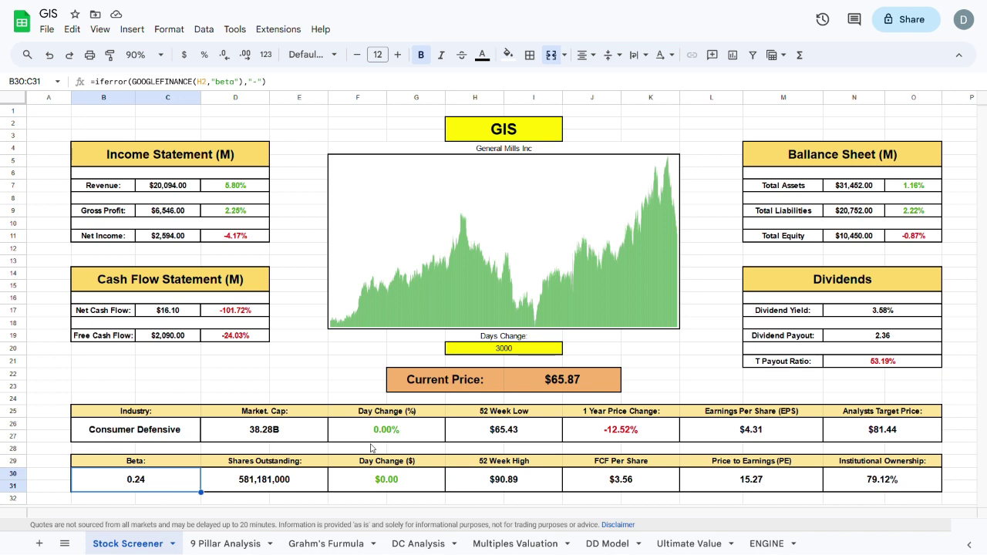
{"action": "left_click", "coordinate": [510, 353]}
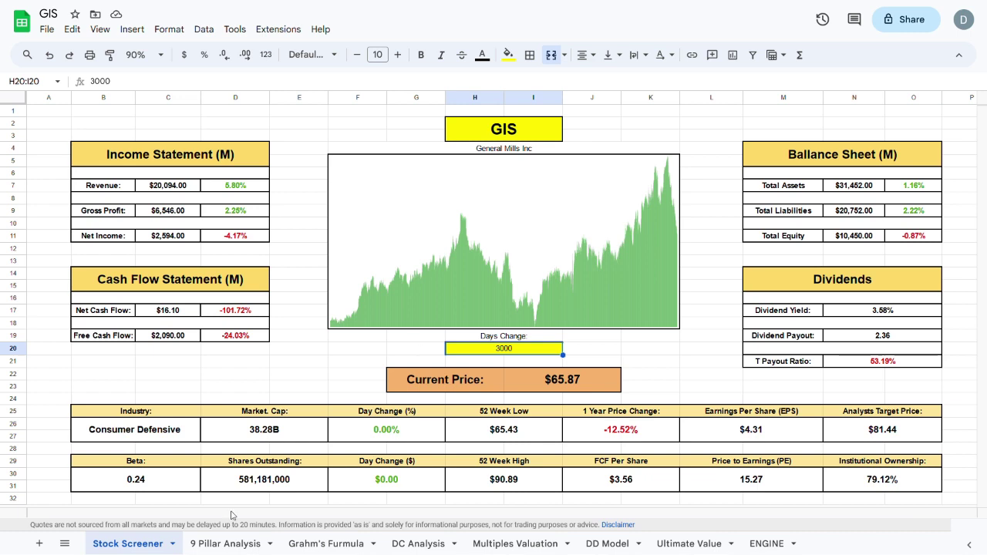
Step: Open the 9 Pillar Analysis sheet and review the 5-year PE, 5-year profit margin and net income growth pillars
{"action": "left_click", "coordinate": [218, 542]}
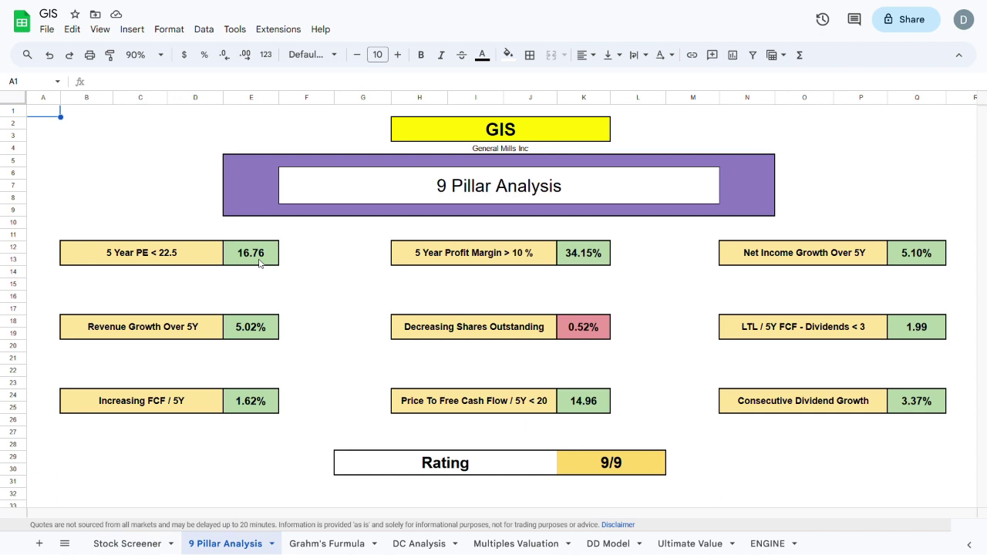
{"action": "left_click", "coordinate": [173, 260]}
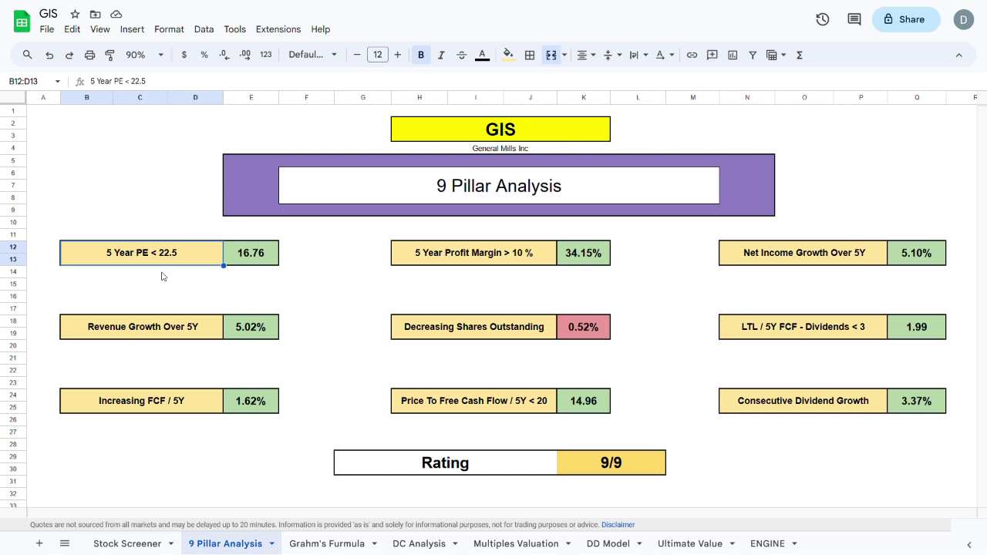
{"action": "left_click", "coordinate": [253, 261]}
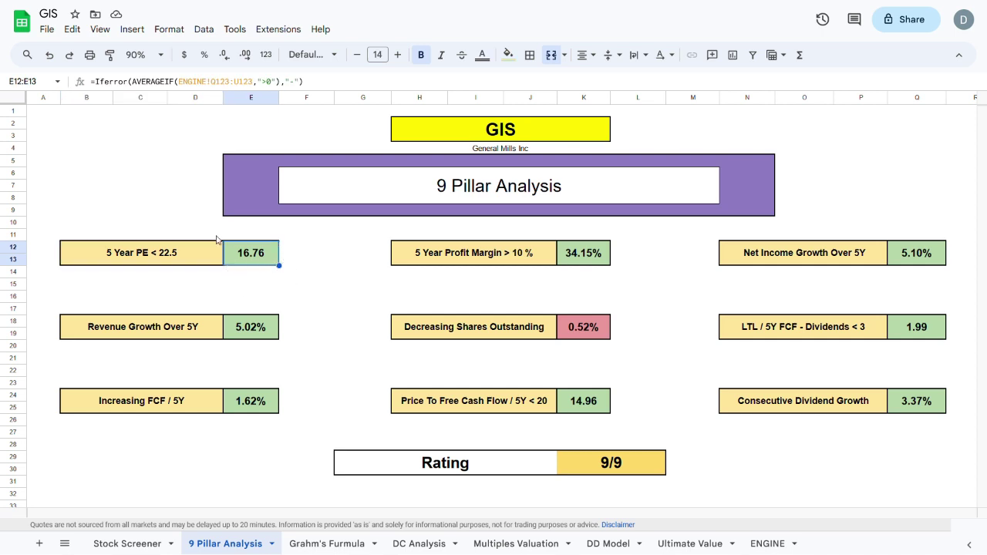
{"action": "left_click", "coordinate": [472, 262]}
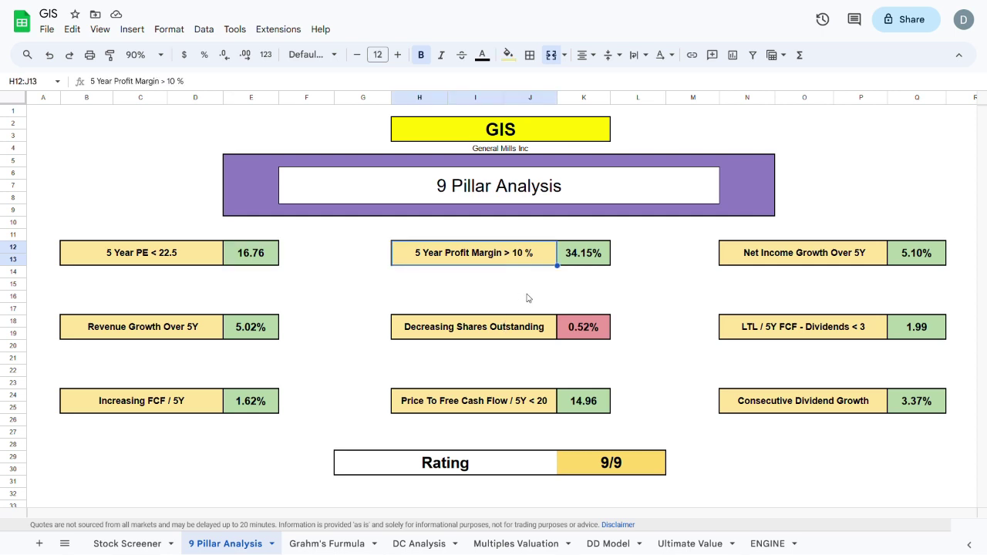
{"action": "left_click", "coordinate": [588, 262]}
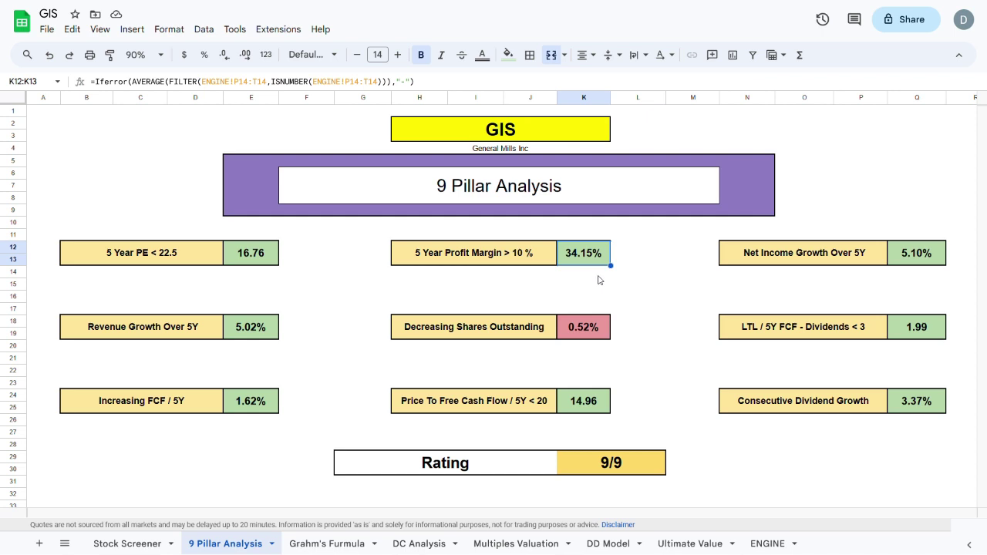
{"action": "left_click", "coordinate": [918, 254]}
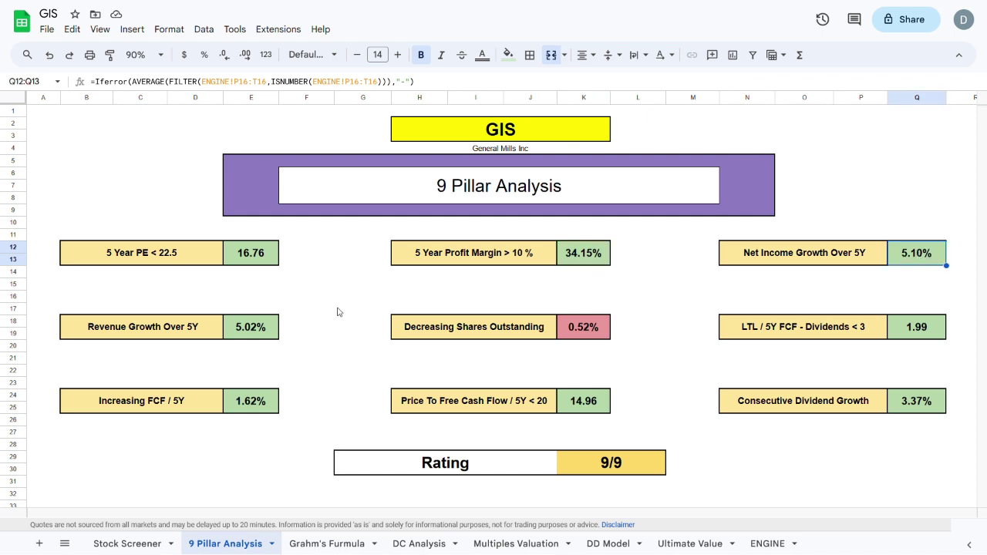
Step: Review the pillars for revenue growth, shares outstanding, free cash flow, price to free cash flow and consecutive dividend growth
{"action": "left_click", "coordinate": [277, 331]}
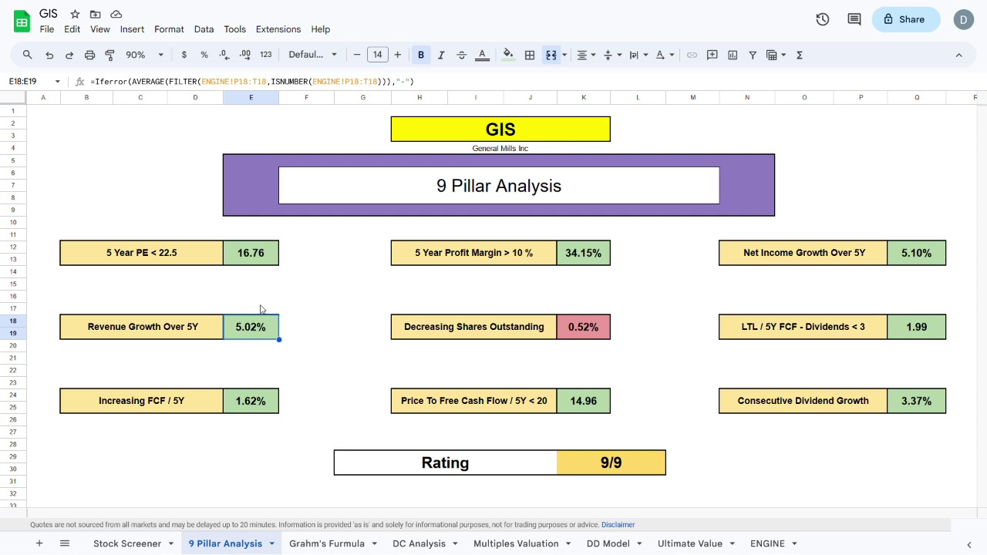
{"action": "left_click", "coordinate": [598, 338]}
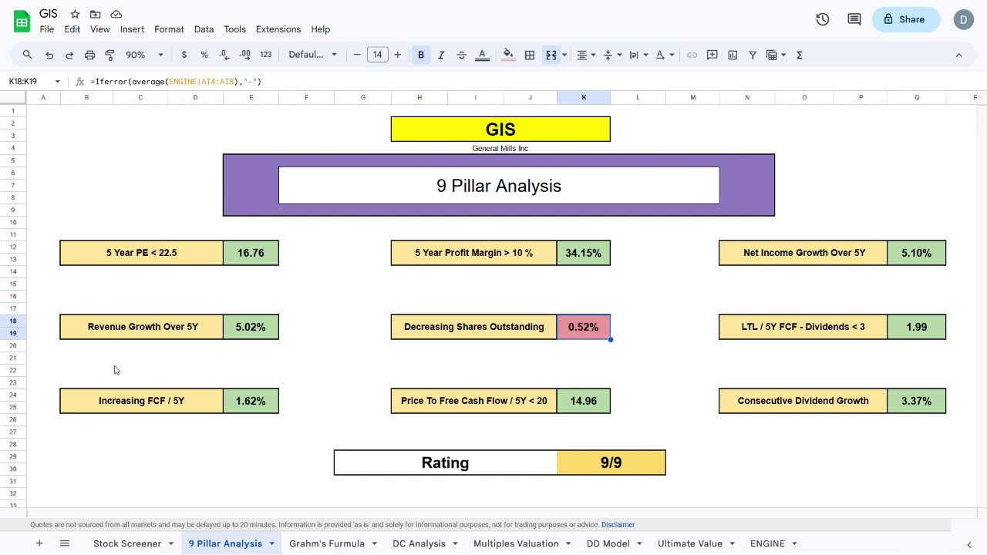
{"action": "left_click_drag", "start_coordinate": [93, 401], "coordinate": [261, 403]}
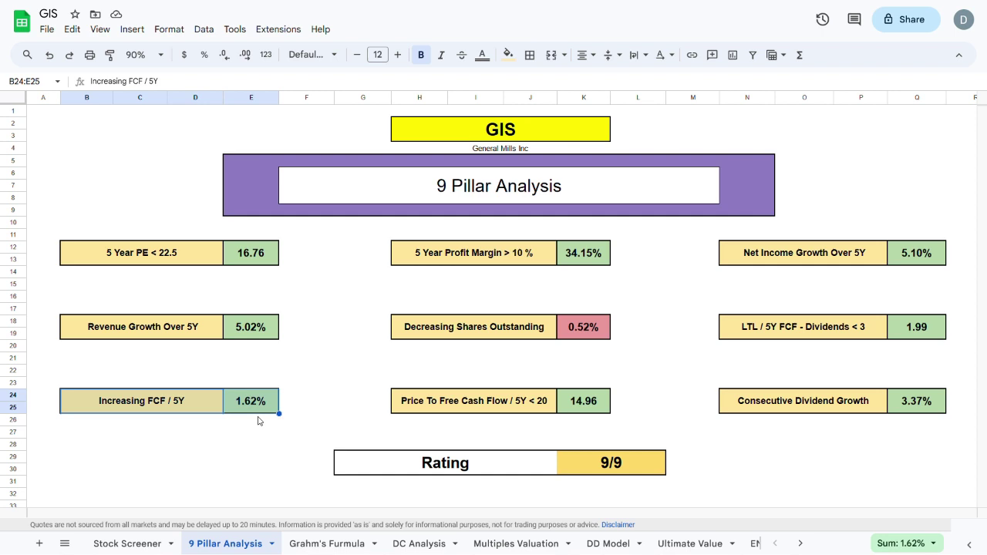
{"action": "left_click", "coordinate": [514, 405]}
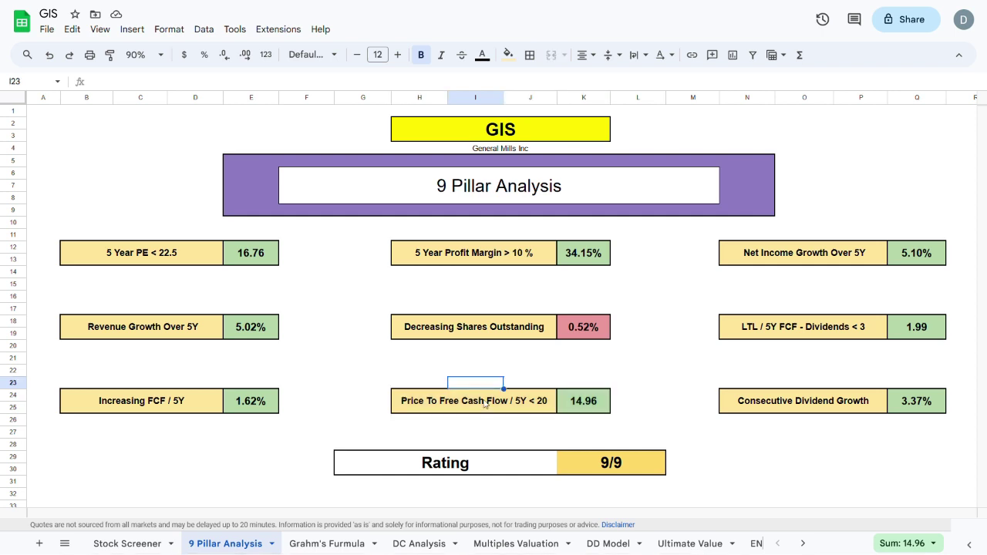
{"action": "left_click", "coordinate": [152, 261]}
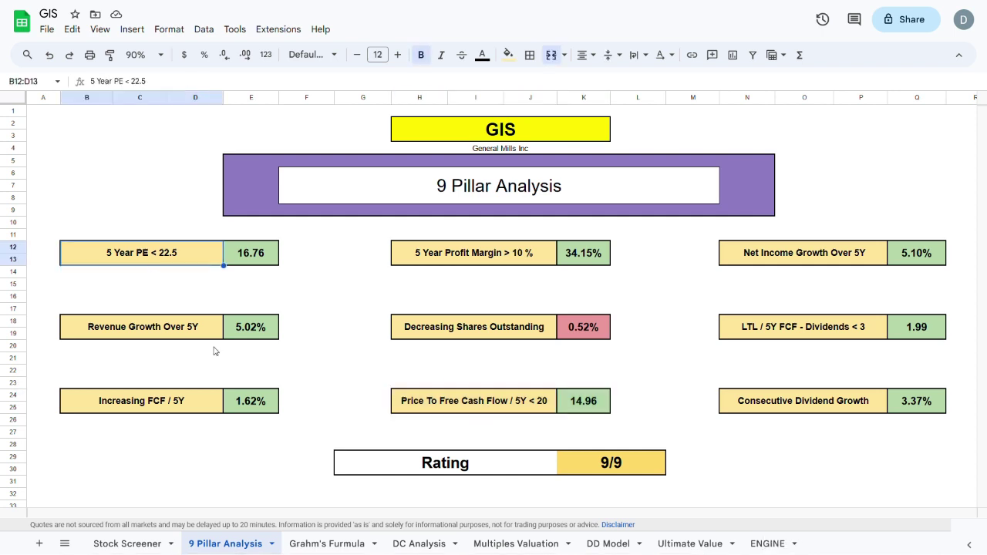
{"action": "left_click_drag", "start_coordinate": [764, 416], "coordinate": [943, 414]}
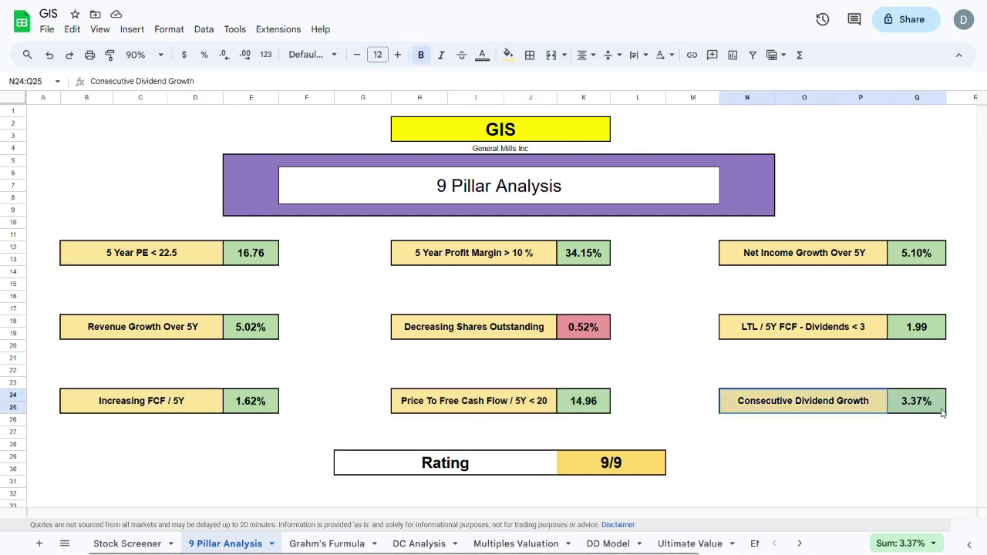
Step: Check the LTL / 5Y FCF - Dividends pillar and the formula behind its value
{"action": "left_click", "coordinate": [845, 334]}
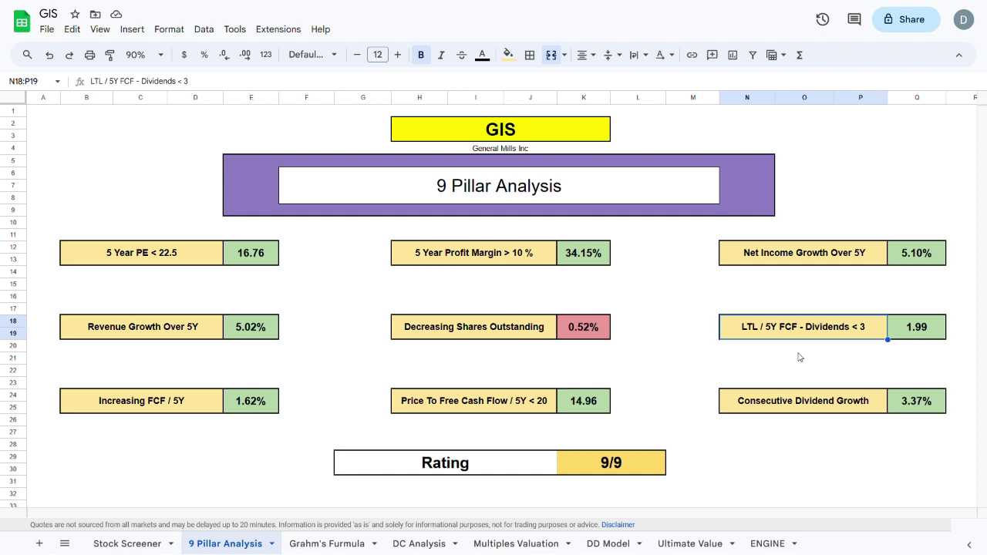
{"action": "left_click", "coordinate": [915, 338]}
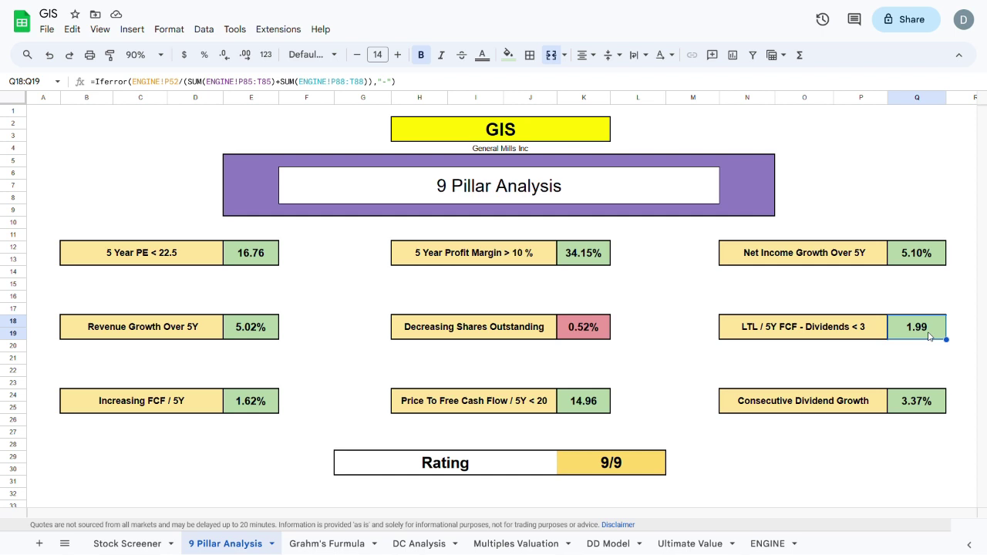
Step: Open the Grahm's Furmula sheet and review the valuation formula, its EPS-to-bond-yield inputs and the intrinsic value
{"action": "left_click", "coordinate": [326, 543]}
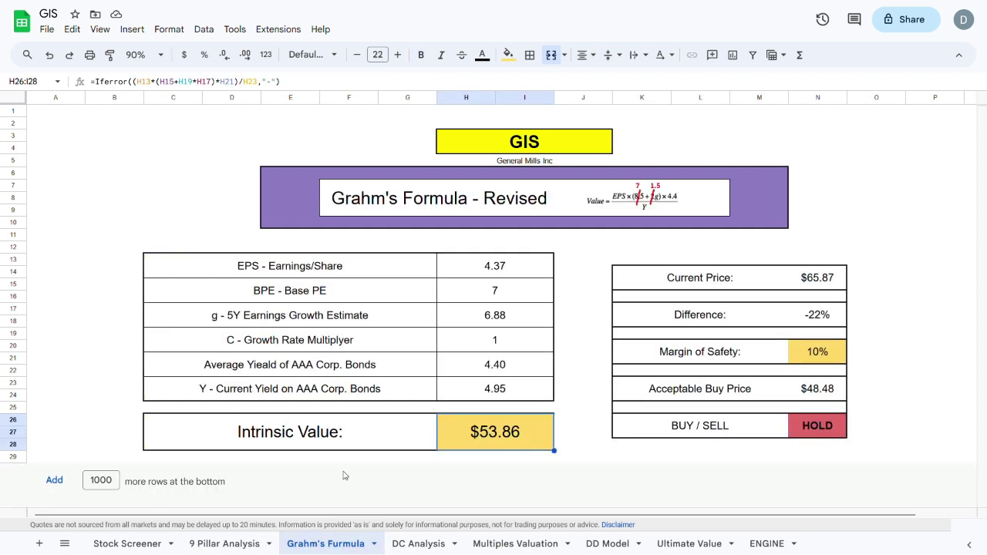
{"action": "left_click", "coordinate": [319, 435]}
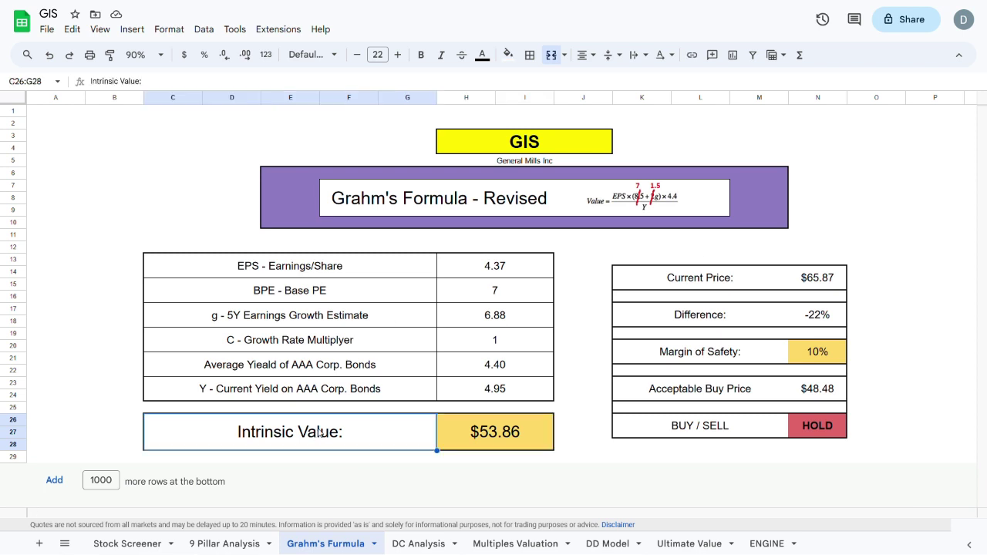
{"action": "left_click", "coordinate": [648, 197]}
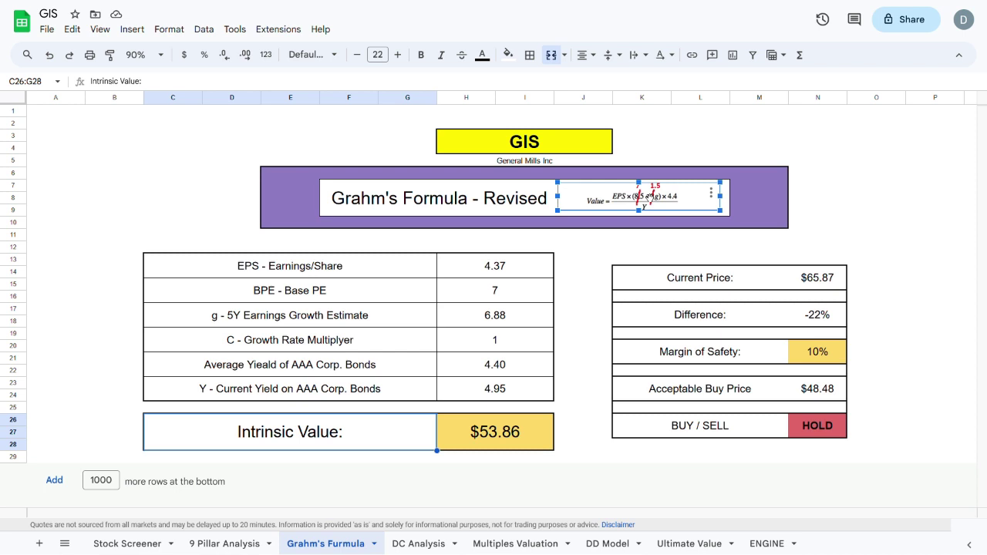
{"action": "left_click_drag", "start_coordinate": [495, 264], "coordinate": [492, 366]}
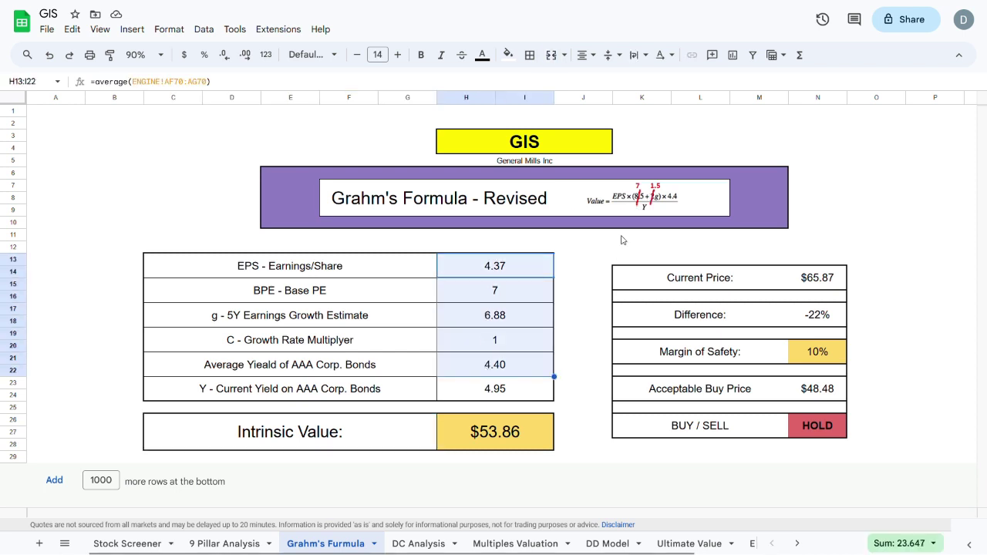
{"action": "left_click", "coordinate": [499, 398]}
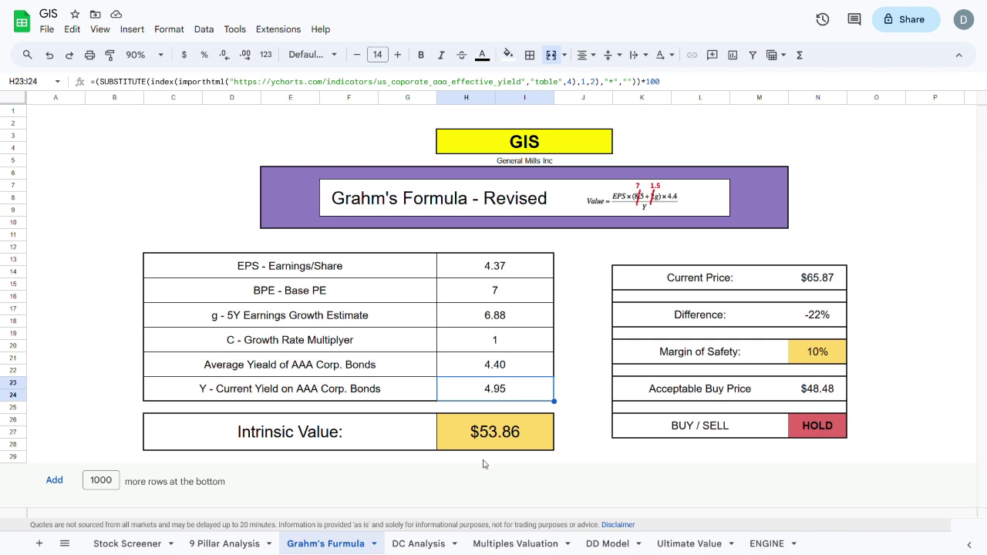
{"action": "key", "text": "Down"}
{"action": "key", "text": "Down"}
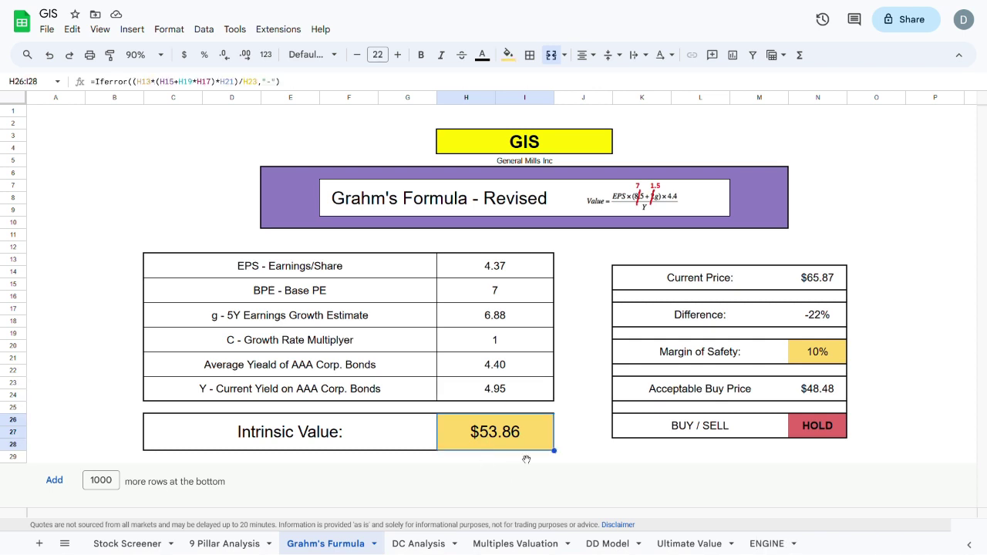
Step: Compare the price difference and current price with the intrinsic value on the Grahm's Furmula sheet
{"action": "left_click", "coordinate": [820, 324]}
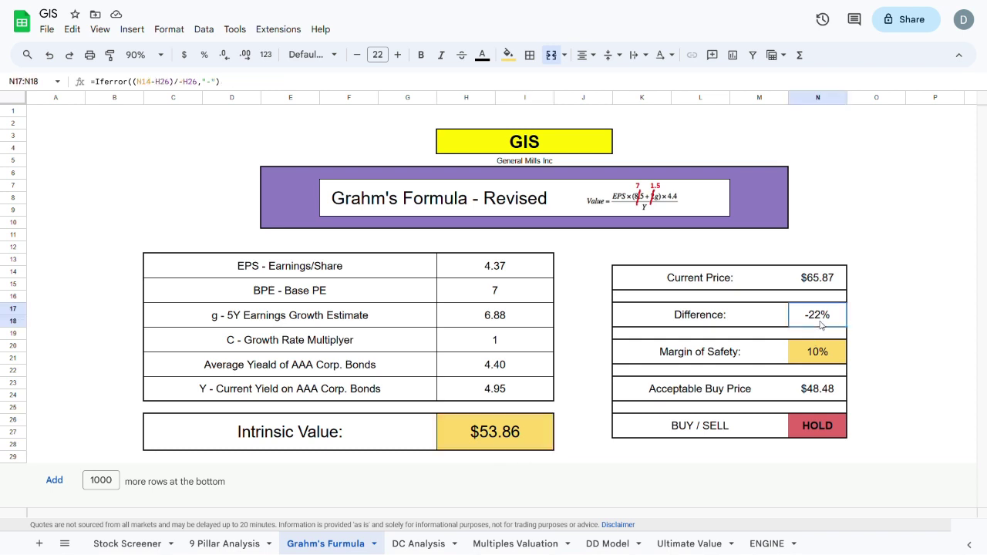
{"action": "left_click", "coordinate": [826, 276]}
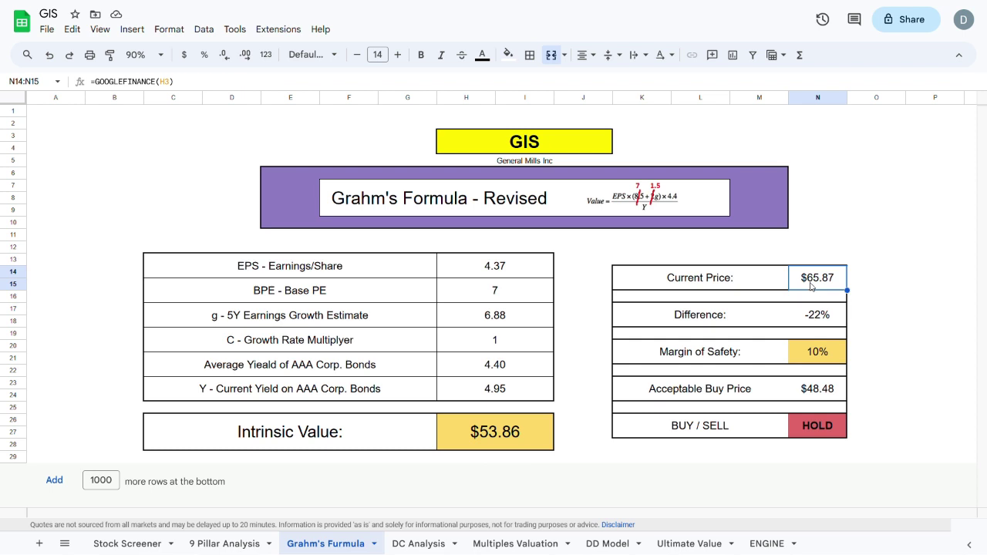
{"action": "left_click", "coordinate": [478, 442]}
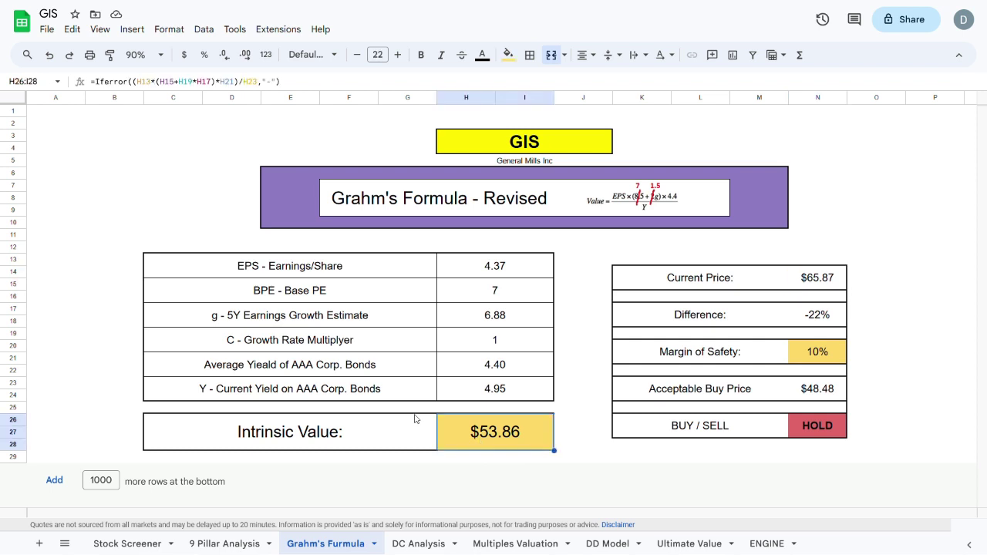
Step: Set the current yield on AAA corporate bonds to 3.5 and check the recalculated intrinsic value and difference against the current price
{"action": "left_click", "coordinate": [501, 388]}
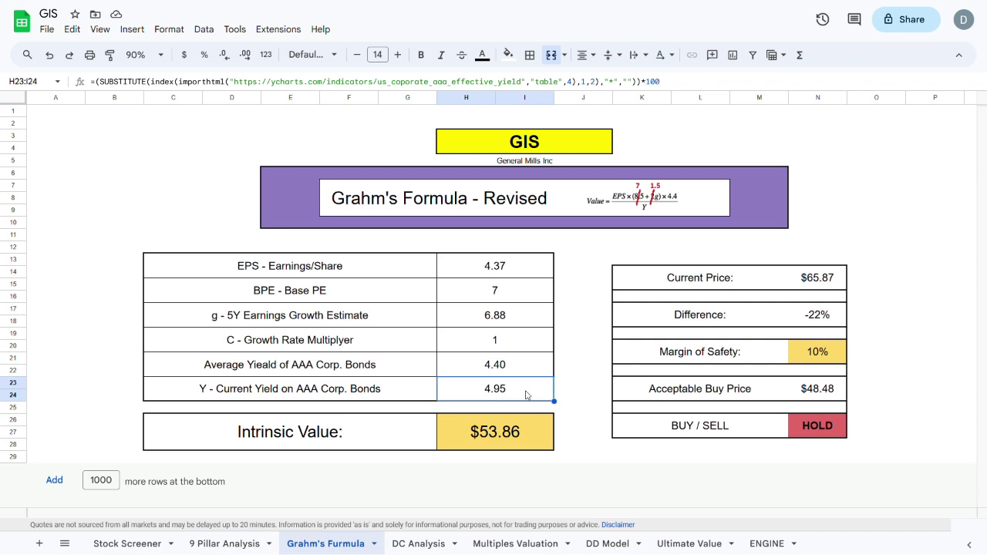
{"action": "type", "text": "3.5"}
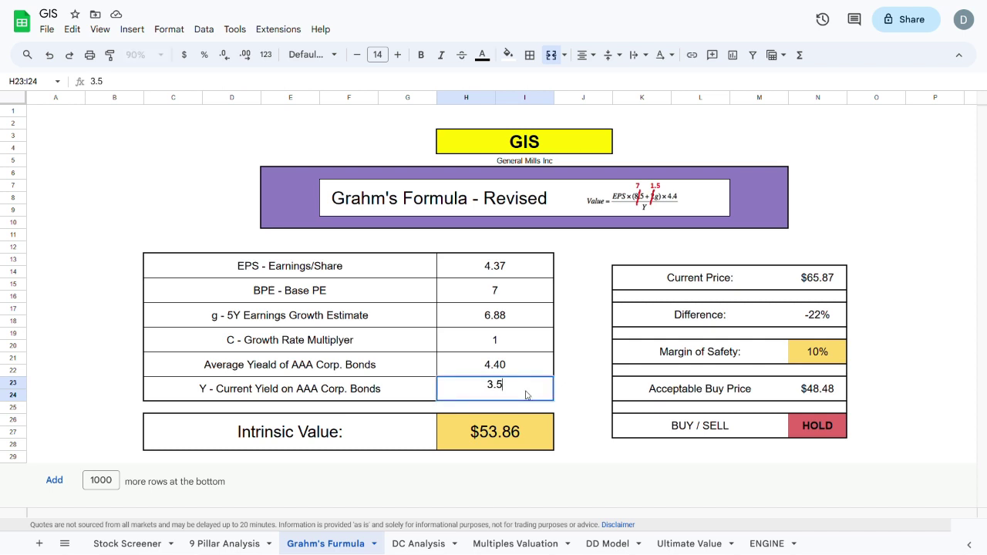
{"action": "key", "text": "Return"}
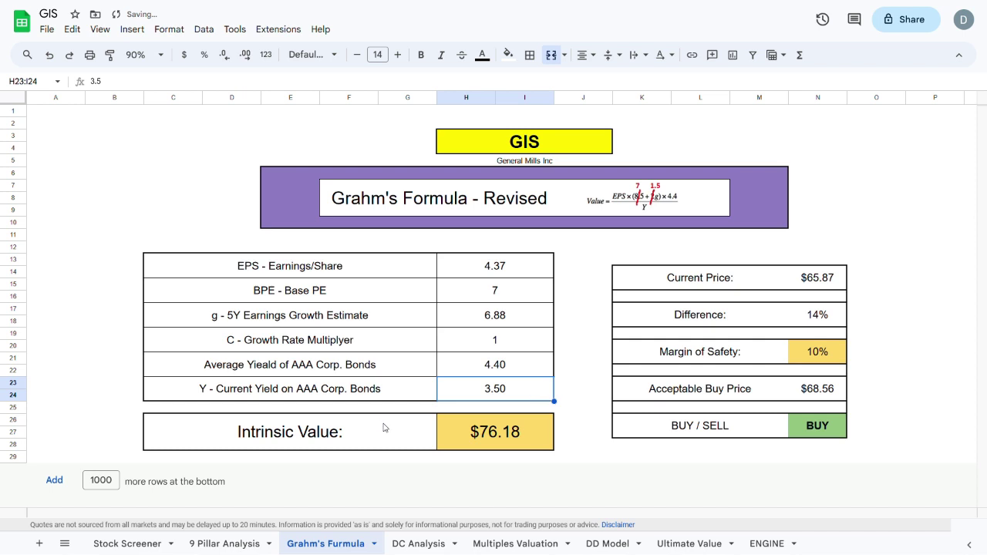
{"action": "left_click", "coordinate": [509, 445]}
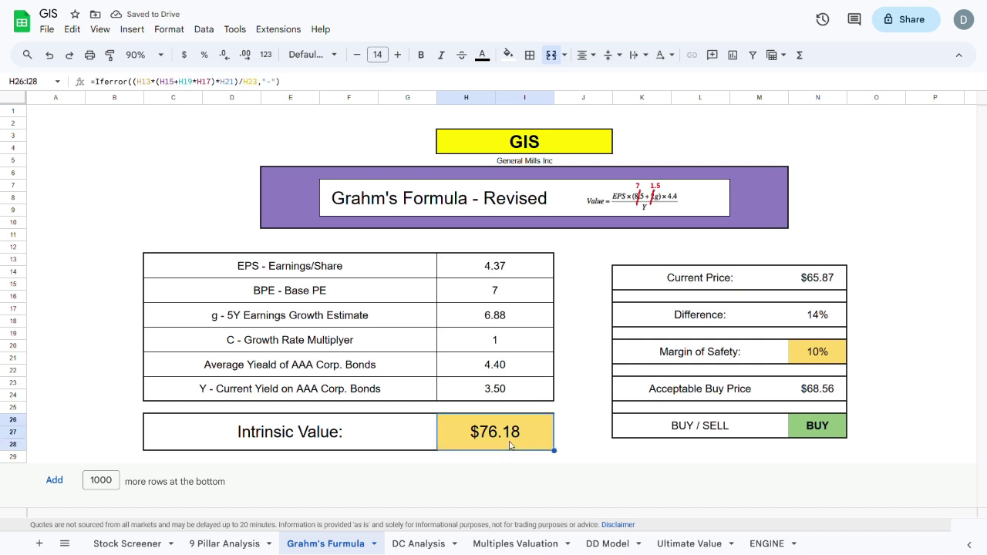
{"action": "left_click", "coordinate": [837, 319]}
{"action": "left_click", "coordinate": [817, 284]}
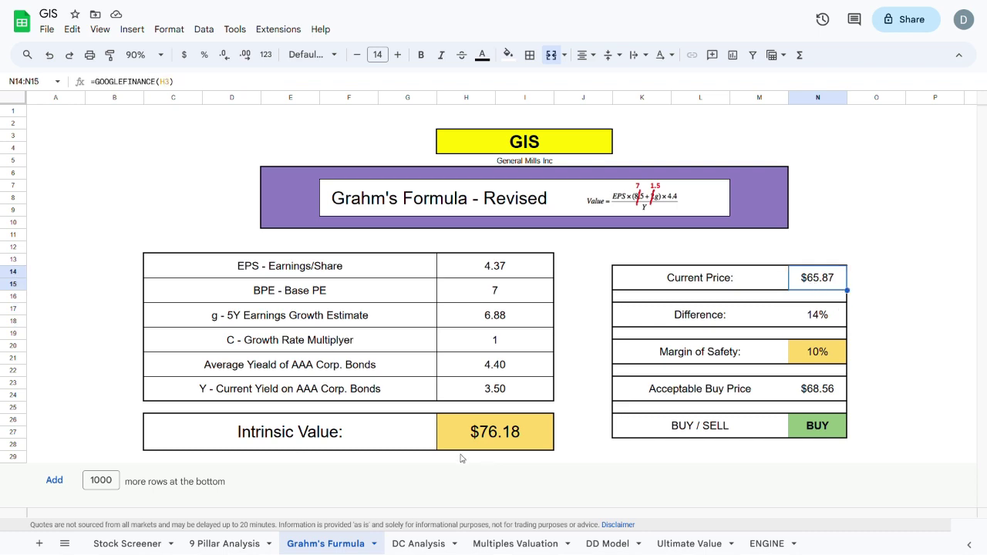
Step: Open the DC Analysis sheet and review the 2013–2022 free cash flow history and the average growth rate
{"action": "left_click", "coordinate": [422, 543]}
{"action": "scroll", "coordinate": [377, 436], "scroll_direction": "up", "scroll_amount": 2}
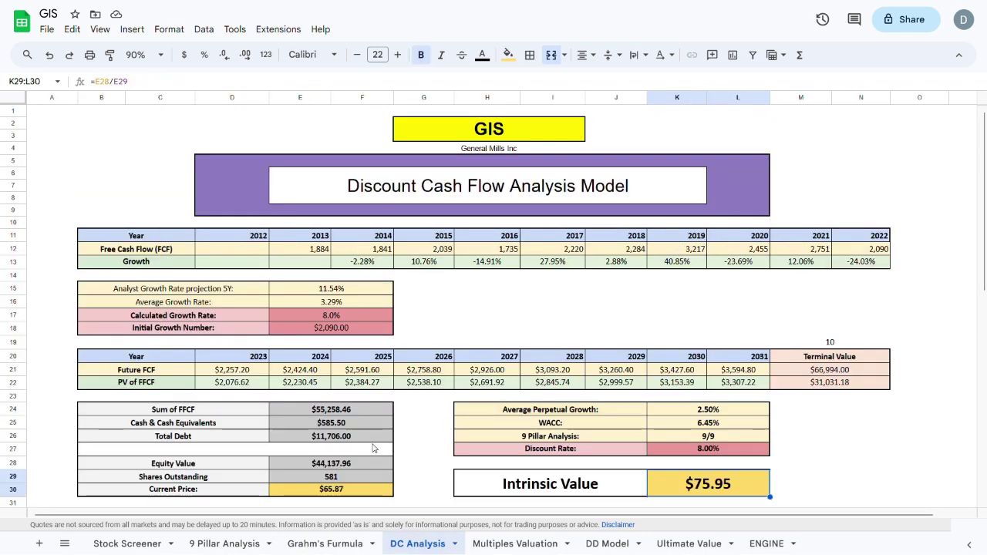
{"action": "left_click_drag", "start_coordinate": [308, 250], "coordinate": [850, 257]}
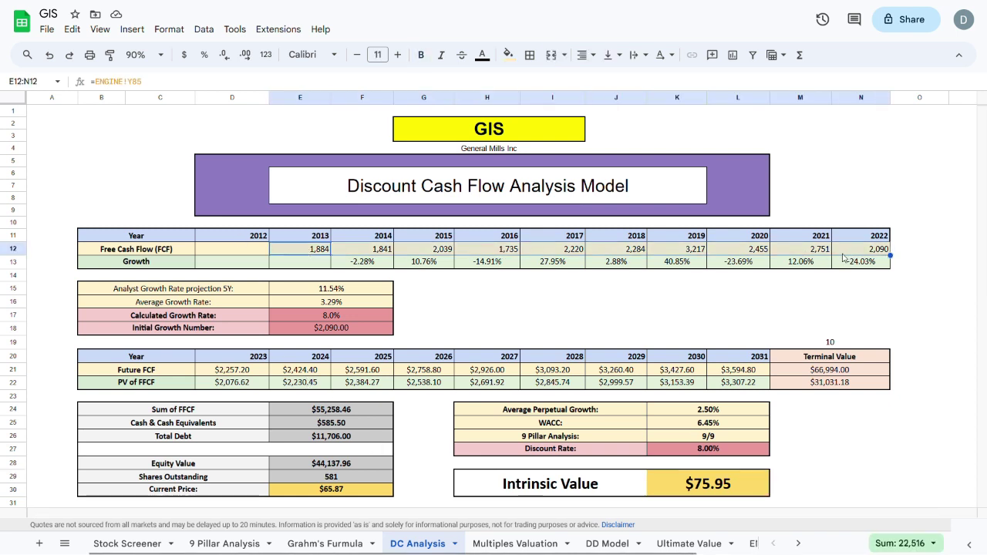
{"action": "left_click", "coordinate": [345, 301]}
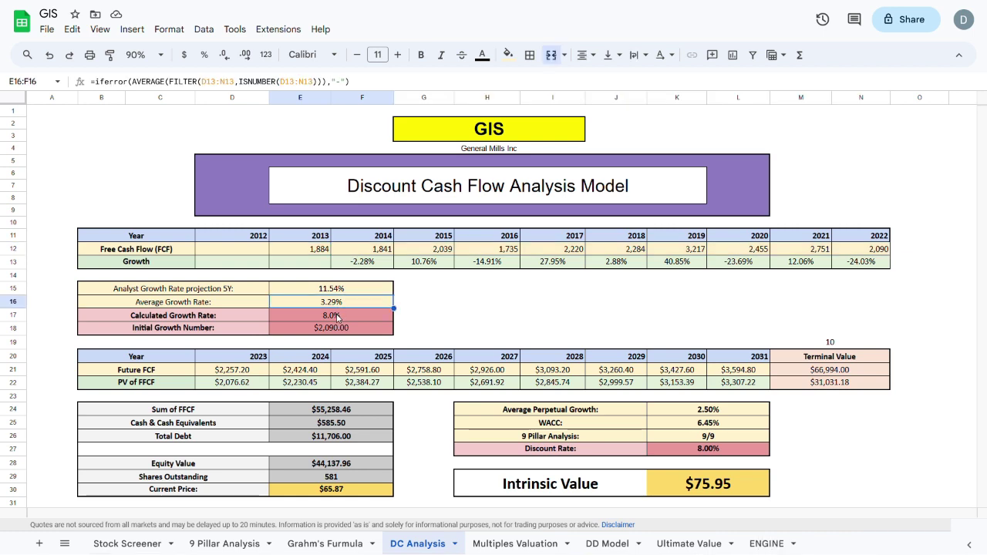
Step: Set the Calculated Growth Rate in the discount cash flow model to 3%
{"action": "left_click", "coordinate": [337, 317]}
{"action": "key", "text": "BackSpace"}
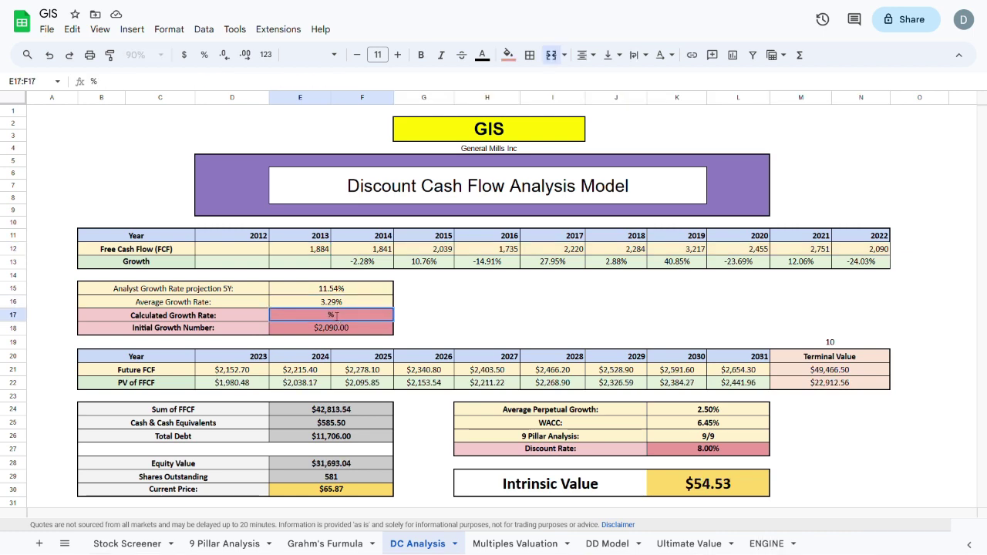
{"action": "type", "text": "3"}
{"action": "key", "text": "Return"}
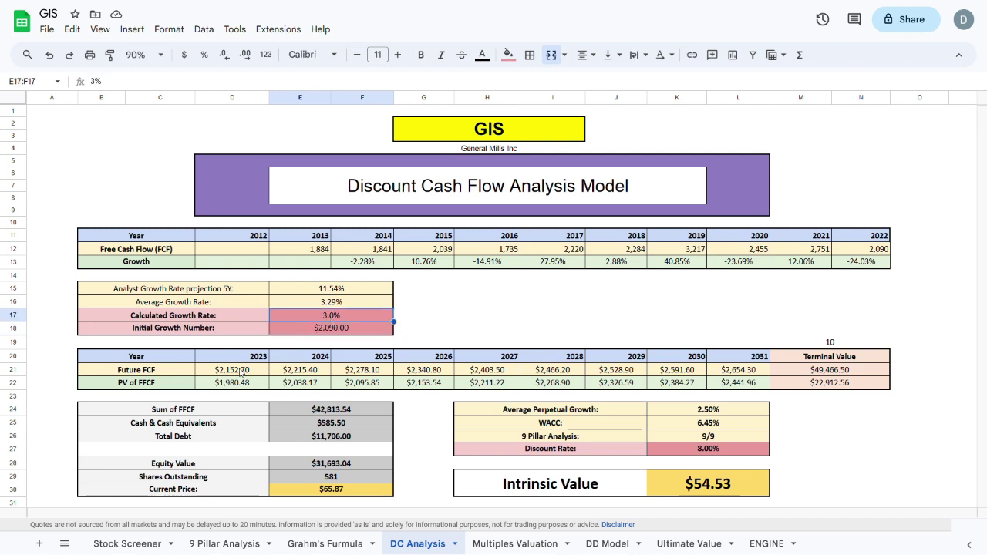
Step: Review the 2023–2031 future free cash flows, the discount rate and the present values of those cash flows
{"action": "left_click_drag", "start_coordinate": [232, 370], "coordinate": [729, 376]}
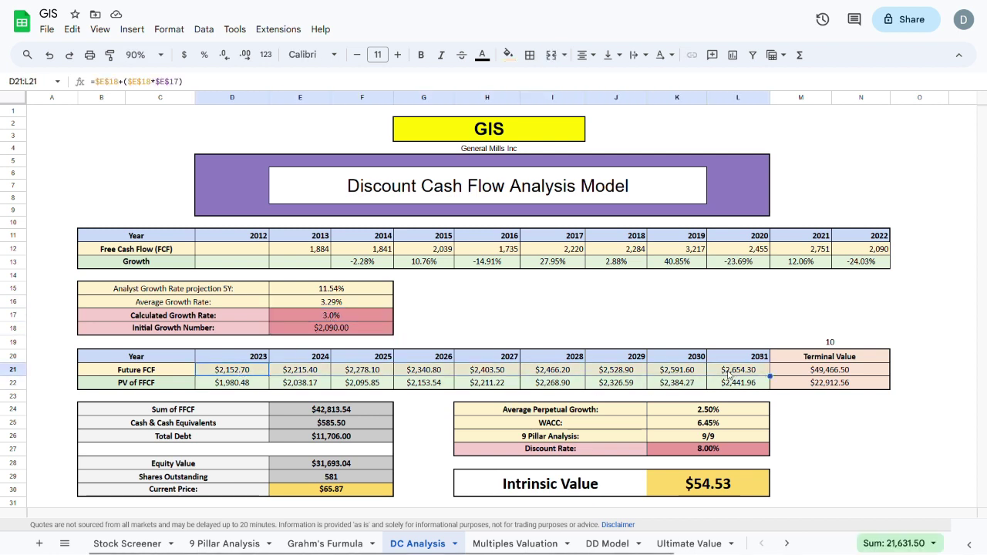
{"action": "left_click", "coordinate": [704, 449]}
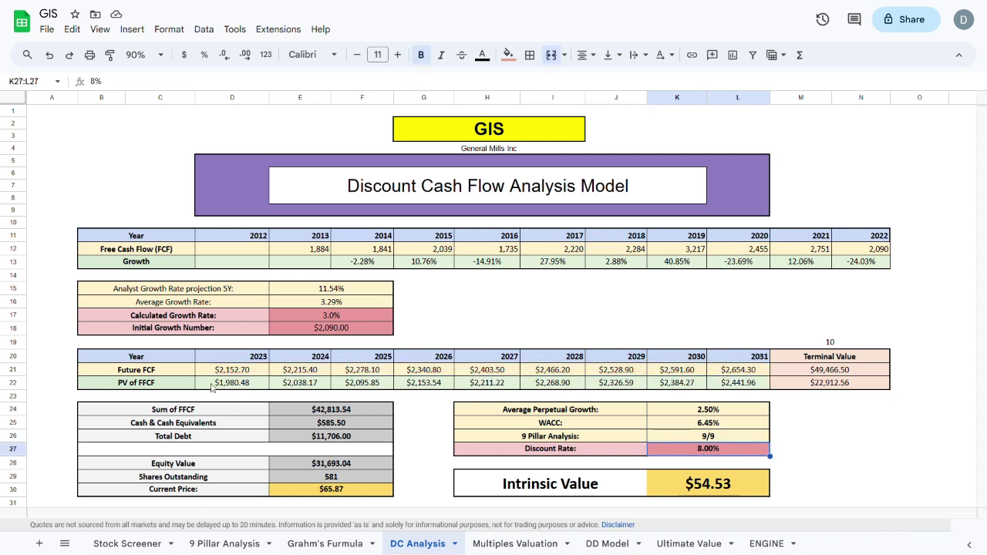
{"action": "left_click", "coordinate": [257, 386]}
{"action": "left_click_drag", "start_coordinate": [257, 385], "coordinate": [732, 389]}
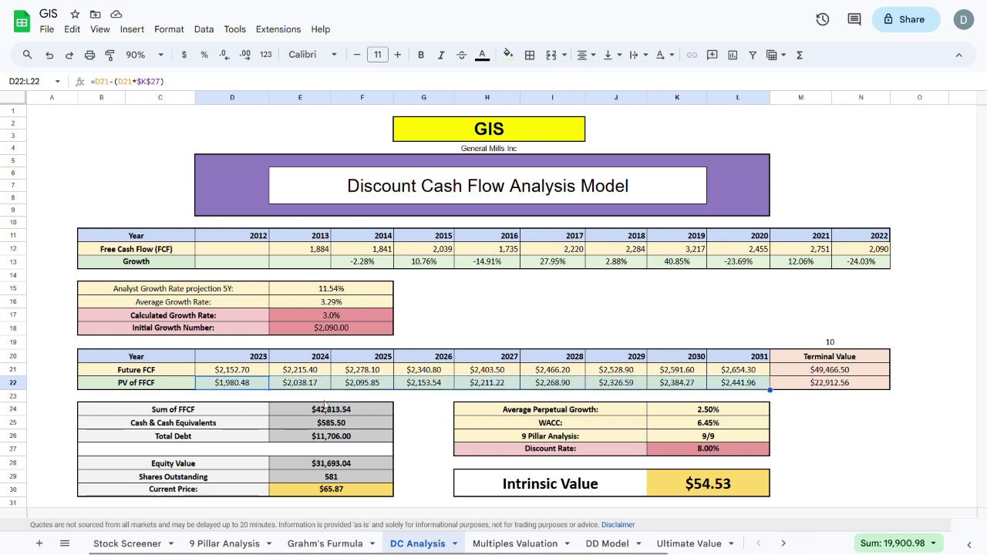
Step: Review the sum of FFCF, cash and equivalents, total debt, equity value and shares outstanding in the cash flow model
{"action": "left_click", "coordinate": [328, 410]}
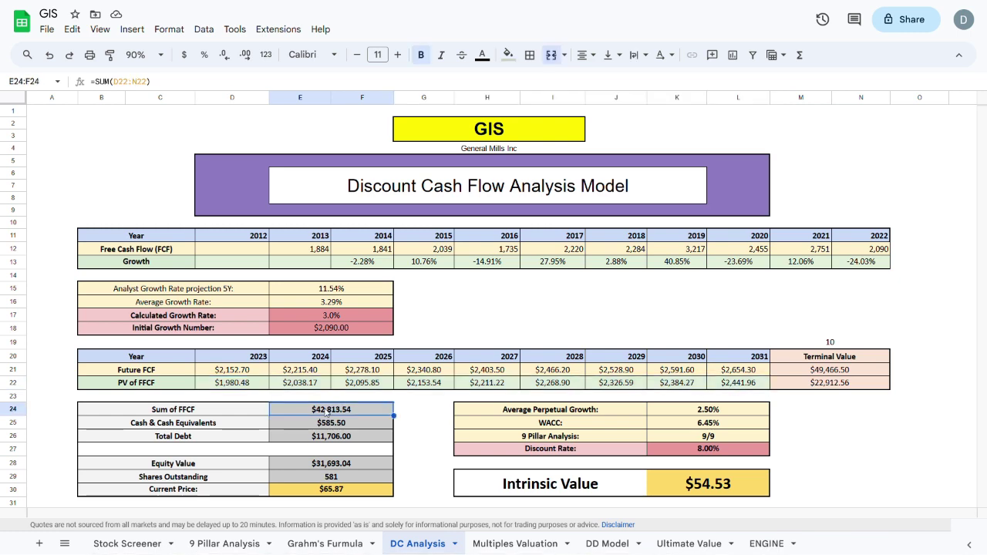
{"action": "left_click", "coordinate": [328, 426]}
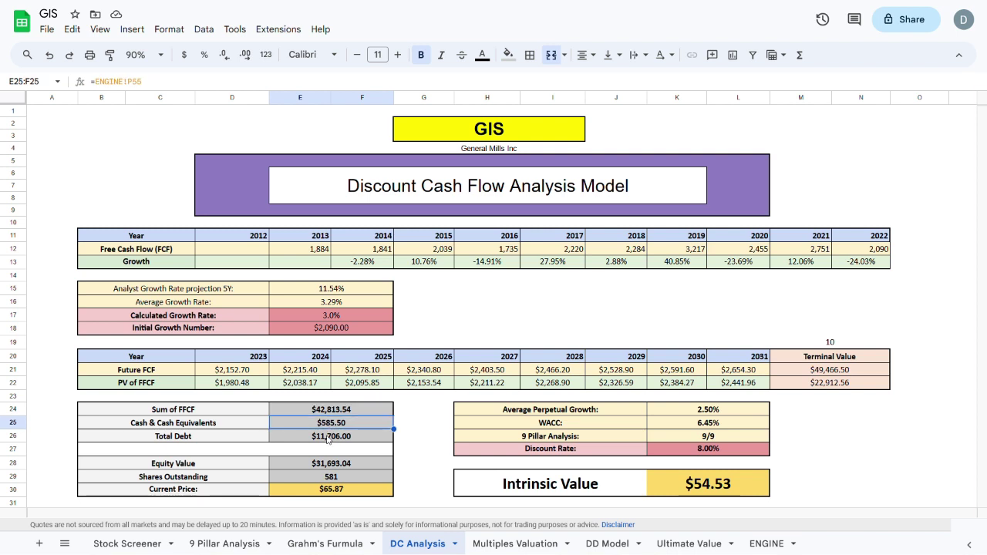
{"action": "left_click", "coordinate": [328, 438]}
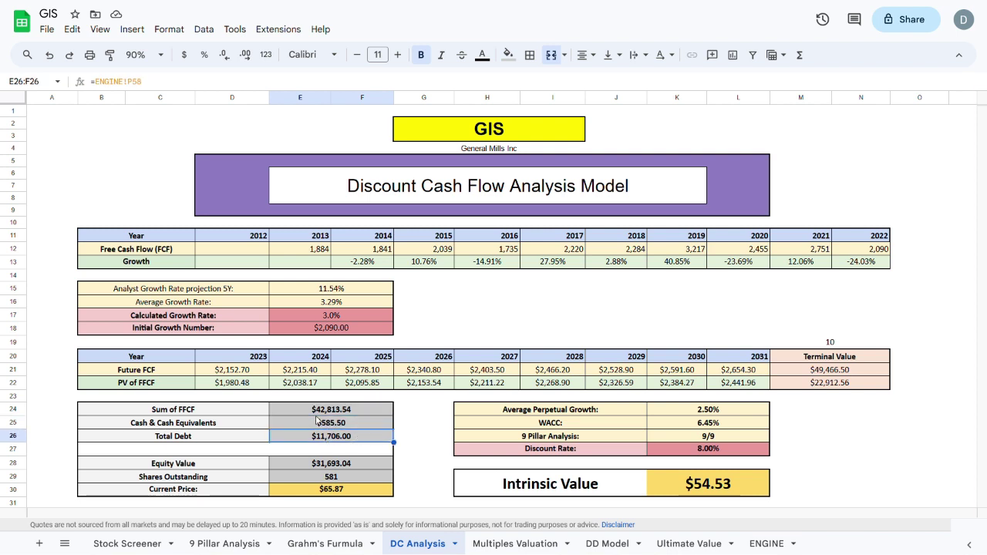
{"action": "left_click", "coordinate": [344, 463]}
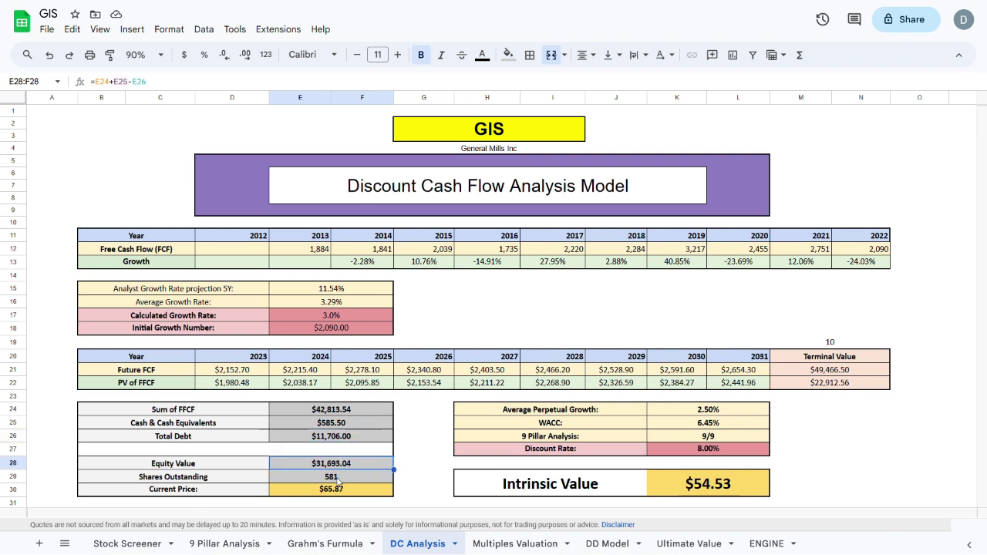
{"action": "left_click", "coordinate": [339, 478]}
Step: Compare the discount cash flow model's intrinsic value with the current share price
{"action": "left_click", "coordinate": [729, 494]}
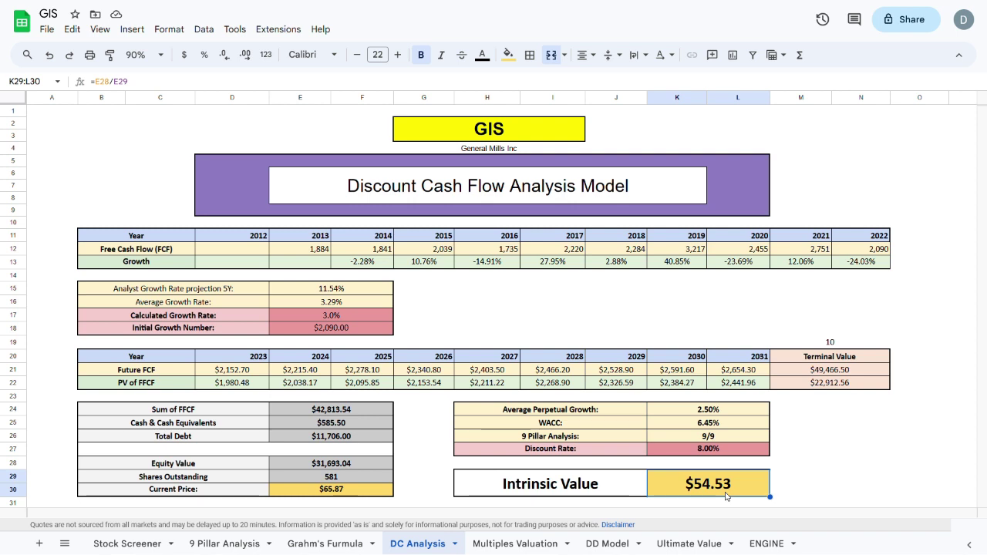
{"action": "left_click", "coordinate": [321, 493]}
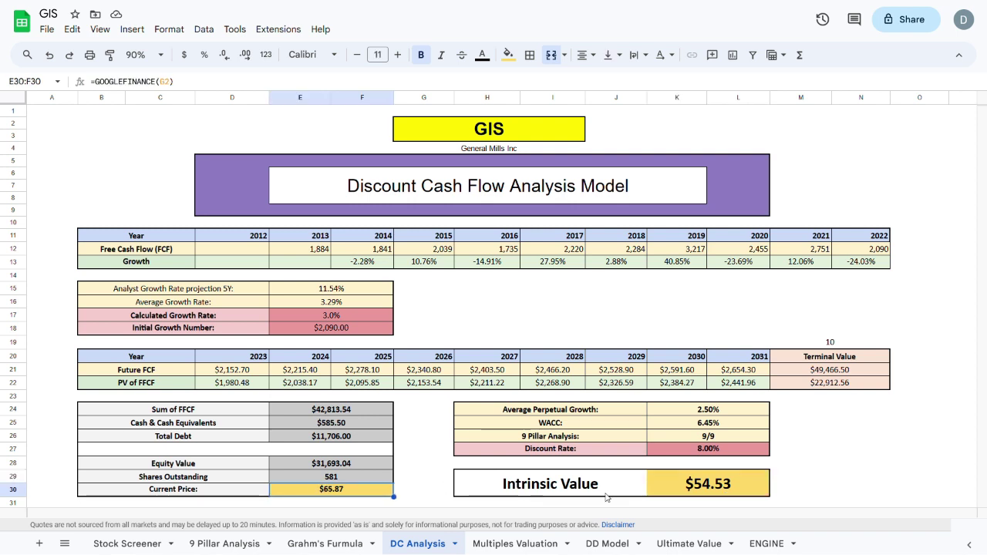
{"action": "left_click", "coordinate": [694, 485]}
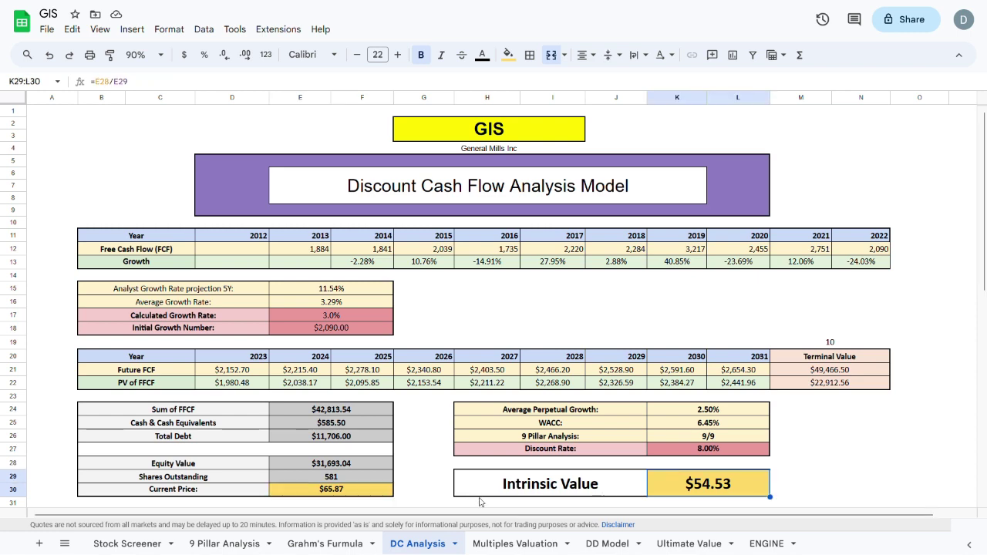
Step: Open the Multiples Valuation sheet and review the GIS ticker and its peer tickers KHC, KDP and HSY
{"action": "left_click", "coordinate": [498, 545]}
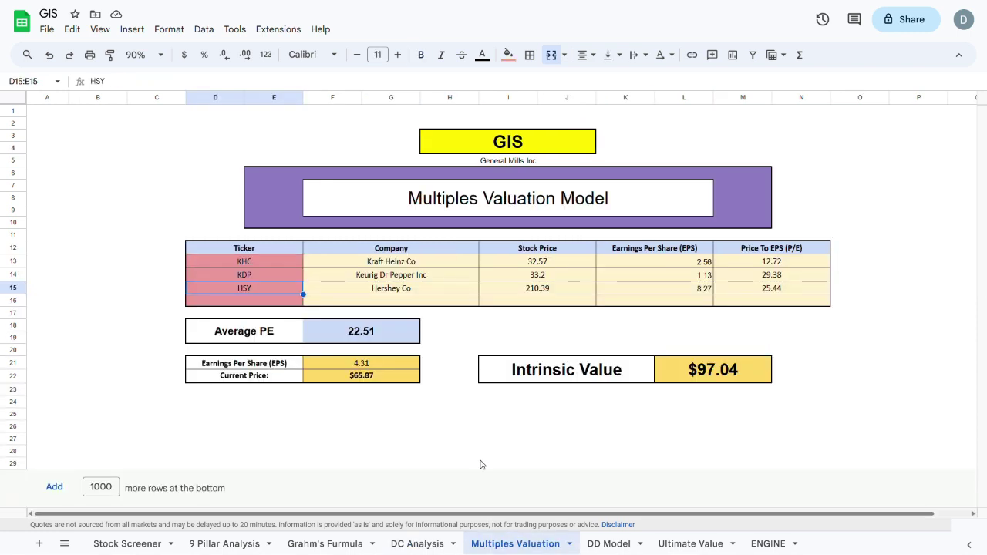
{"action": "left_click", "coordinate": [497, 148]}
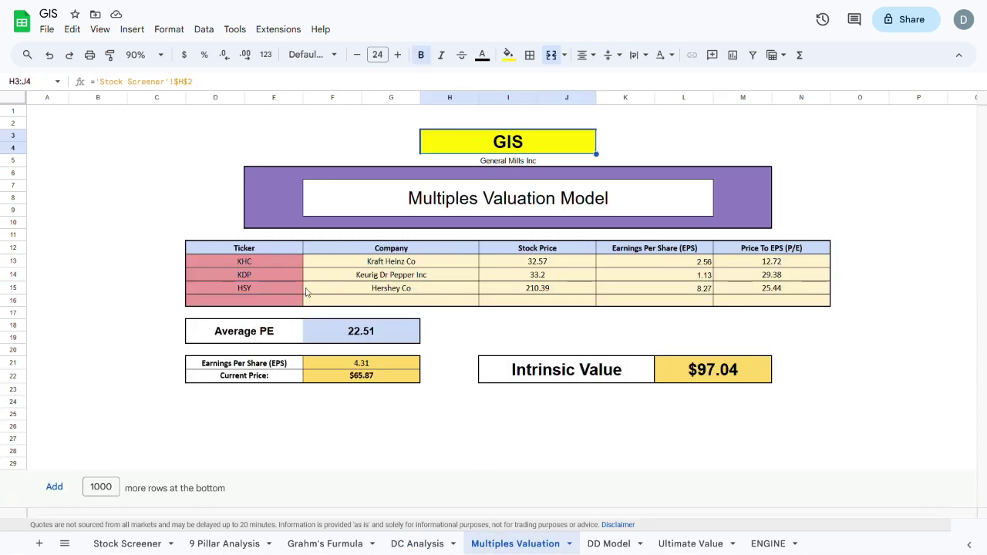
{"action": "left_click", "coordinate": [261, 265]}
{"action": "left_click", "coordinate": [259, 276]}
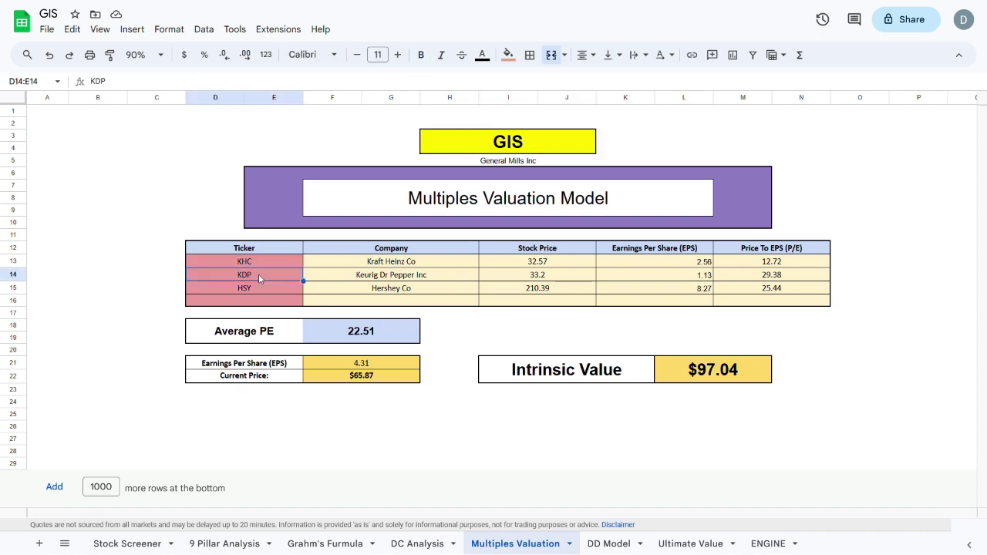
{"action": "left_click", "coordinate": [254, 290]}
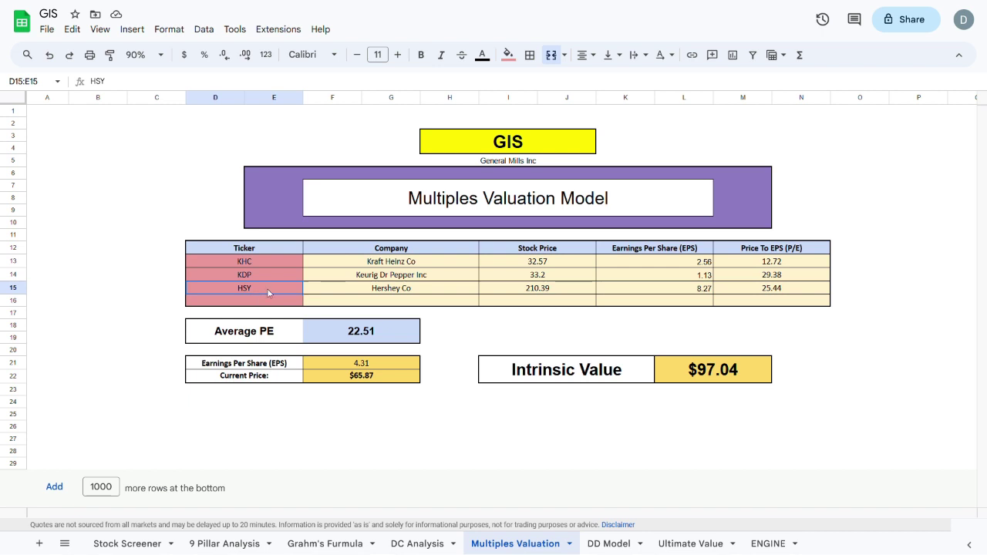
Step: Review the peer companies' stock prices, earnings per share and P/E ratios, and their average PE in the multiples valuation
{"action": "left_click_drag", "start_coordinate": [554, 266], "coordinate": [550, 292]}
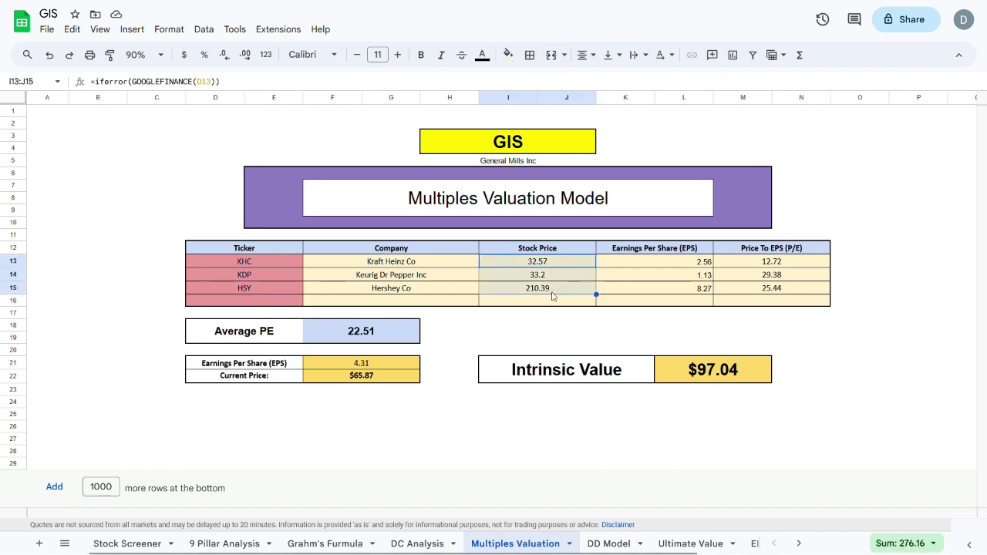
{"action": "left_click_drag", "start_coordinate": [641, 266], "coordinate": [639, 288]}
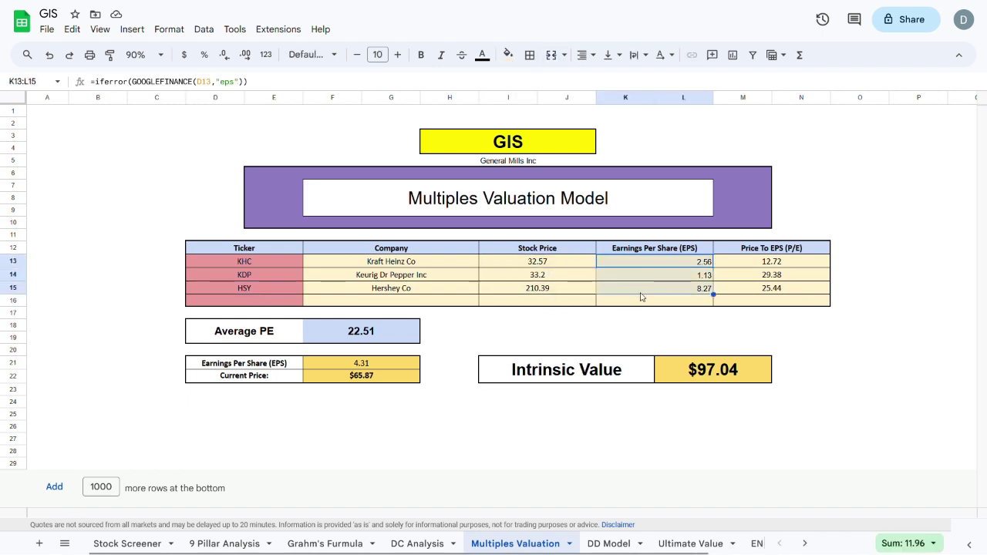
{"action": "left_click_drag", "start_coordinate": [743, 266], "coordinate": [745, 289]}
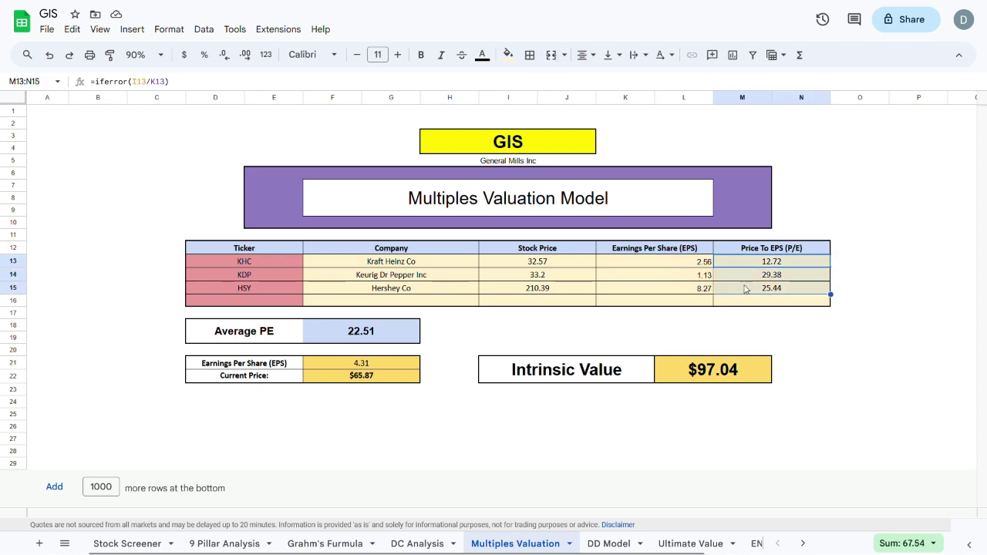
{"action": "left_click", "coordinate": [399, 332]}
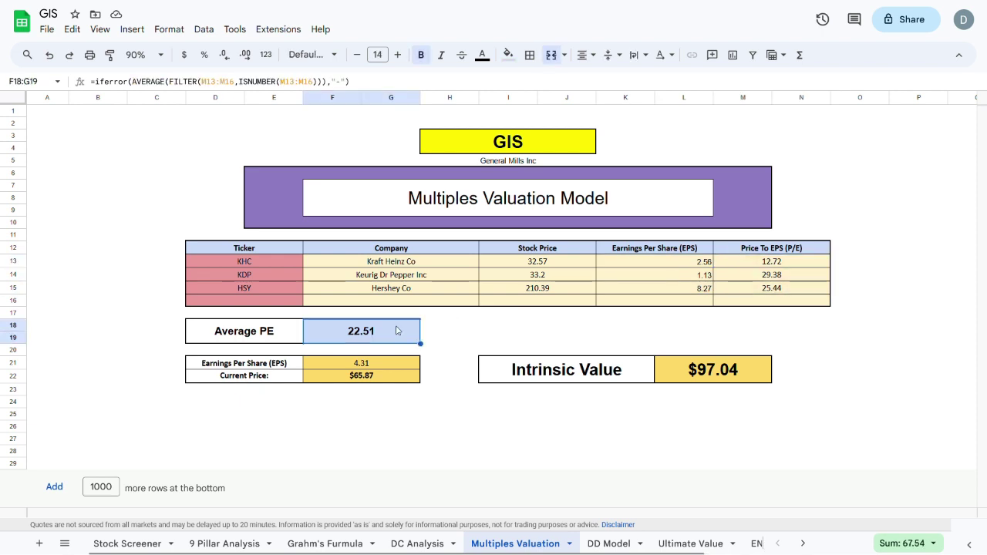
Step: Review the GIS earnings per share and the multiples model's intrinsic value, and recheck the KHC, KDP and HSY peer tickers
{"action": "left_click", "coordinate": [385, 369]}
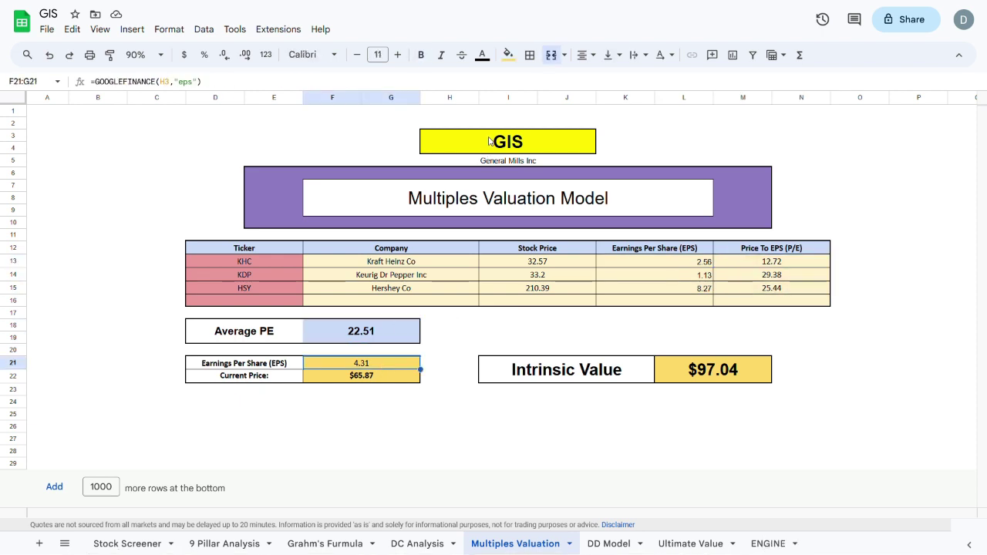
{"action": "left_click", "coordinate": [713, 375]}
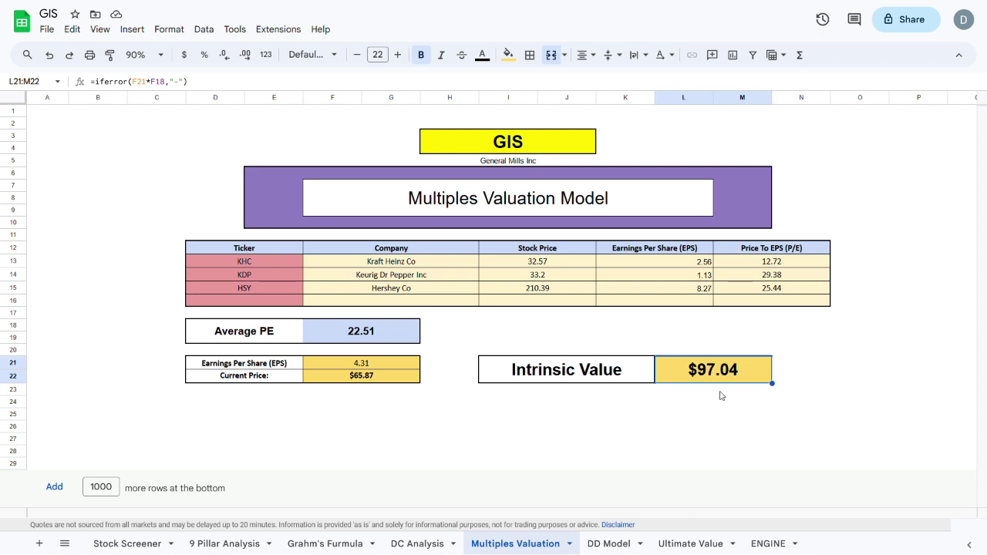
{"action": "left_click", "coordinate": [286, 262]}
{"action": "left_click", "coordinate": [286, 276]}
{"action": "left_click", "coordinate": [286, 289]}
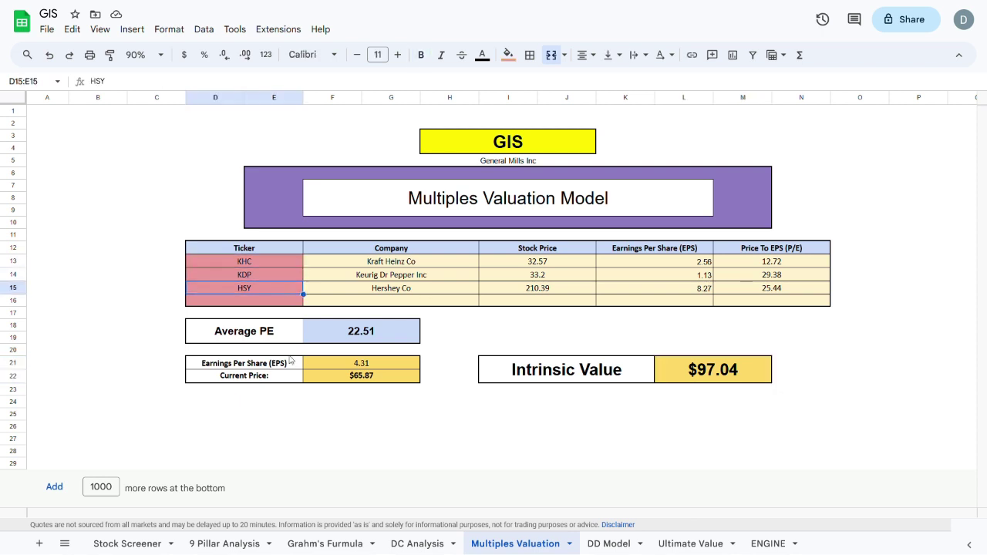
Step: Open the DD Model sheet and review the 2018–2022 dividend payouts and the average and projected growth rates
{"action": "left_click", "coordinate": [622, 540]}
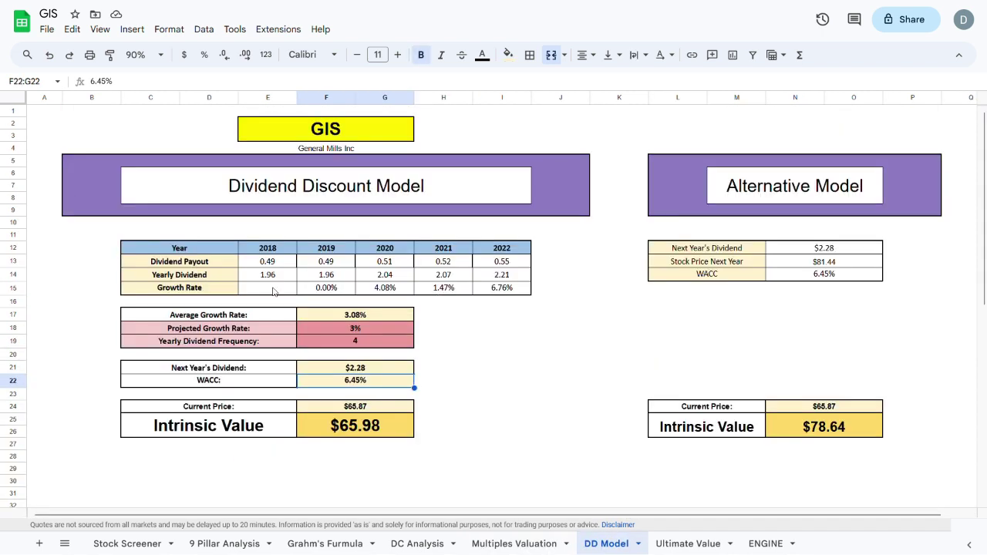
{"action": "left_click_drag", "start_coordinate": [260, 264], "coordinate": [496, 270]}
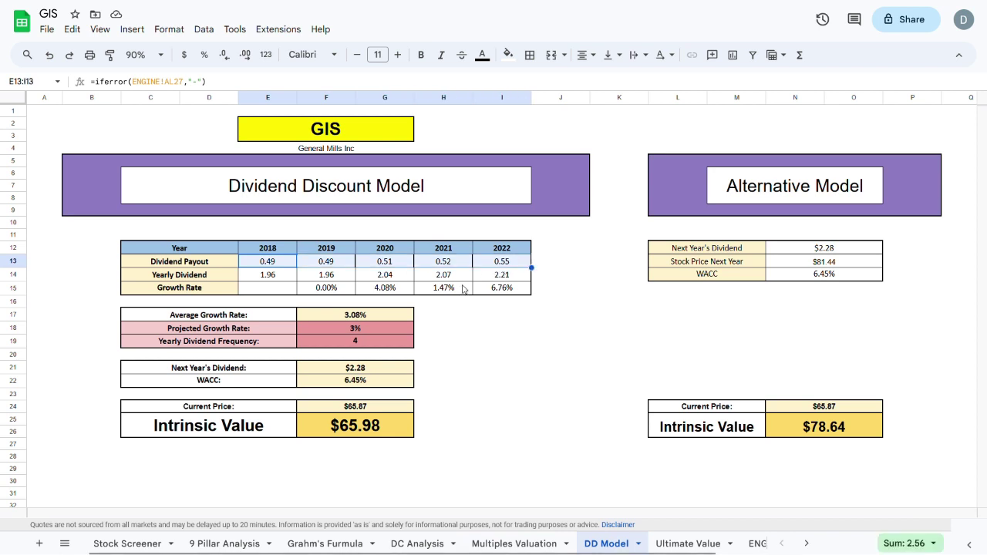
{"action": "left_click", "coordinate": [349, 319]}
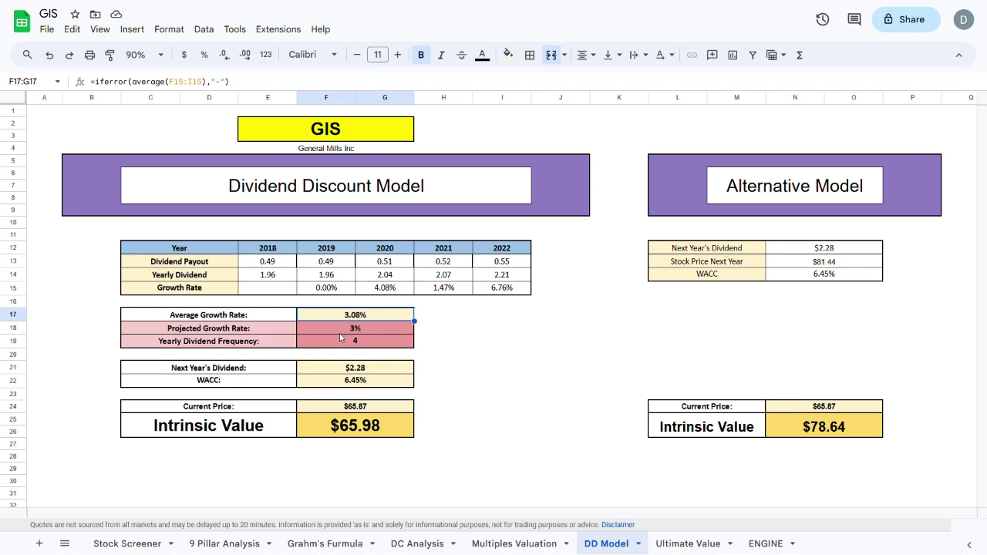
{"action": "left_click", "coordinate": [343, 331]}
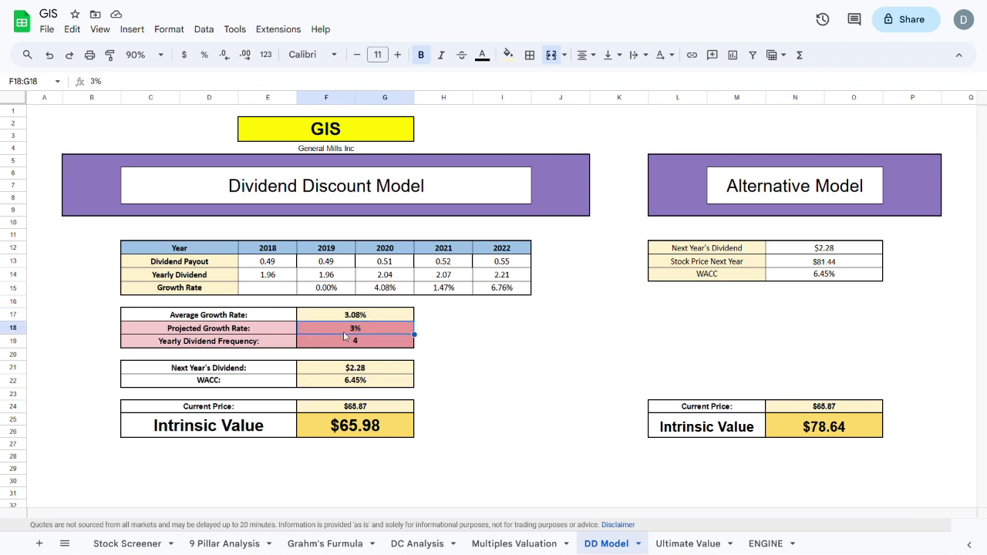
Step: Review next year's dividend and the WACC, and compare the dividend discount model's intrinsic value with the current price
{"action": "left_click", "coordinate": [332, 371]}
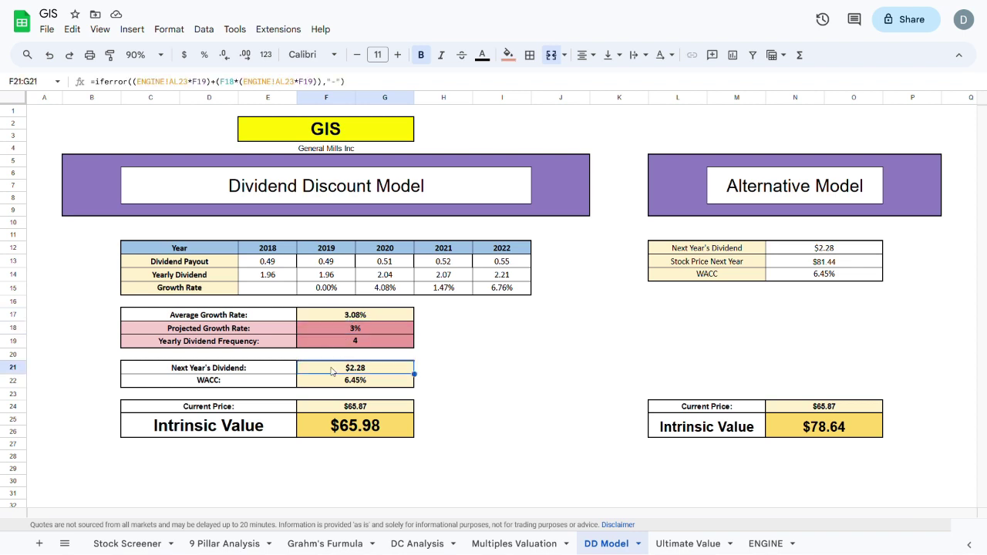
{"action": "left_click", "coordinate": [334, 381]}
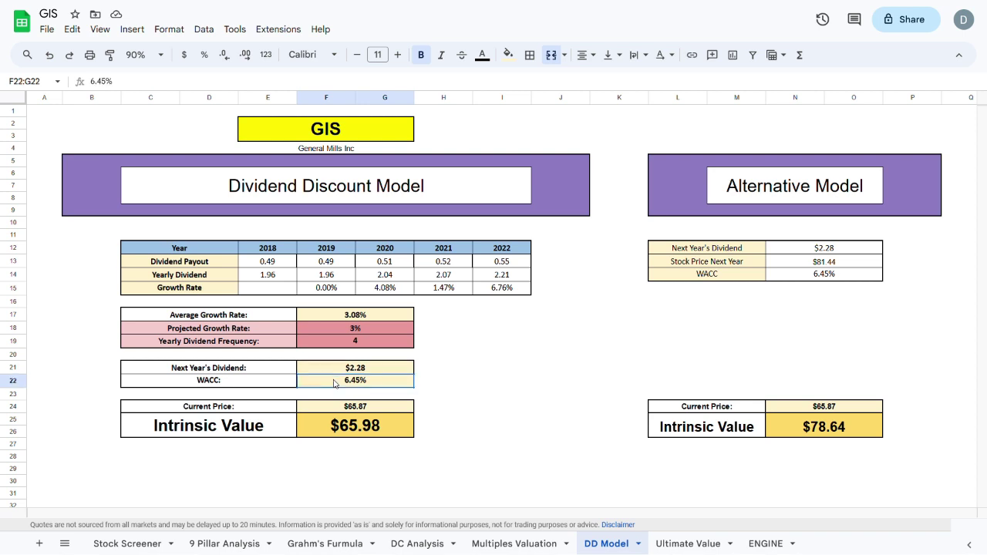
{"action": "left_click", "coordinate": [358, 434]}
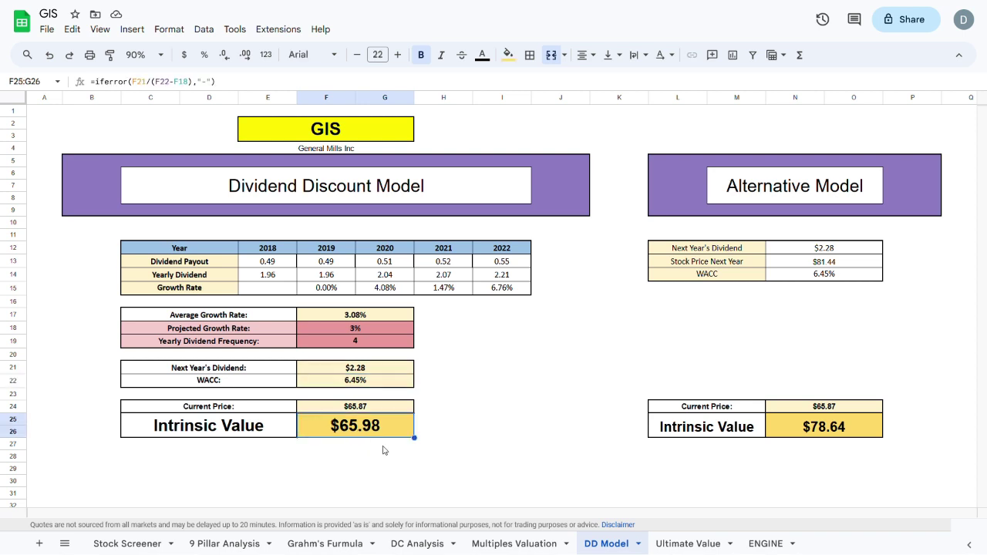
{"action": "left_click", "coordinate": [357, 409]}
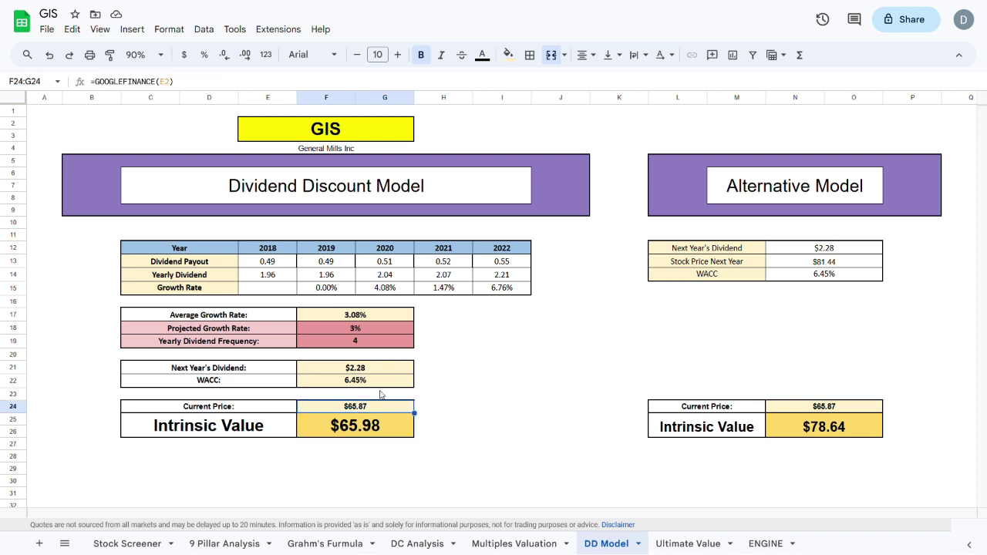
Step: Open the Ultimate Value sheet and review the model valuations, their average intrinsic value, the current price and the difference
{"action": "left_click", "coordinate": [701, 542]}
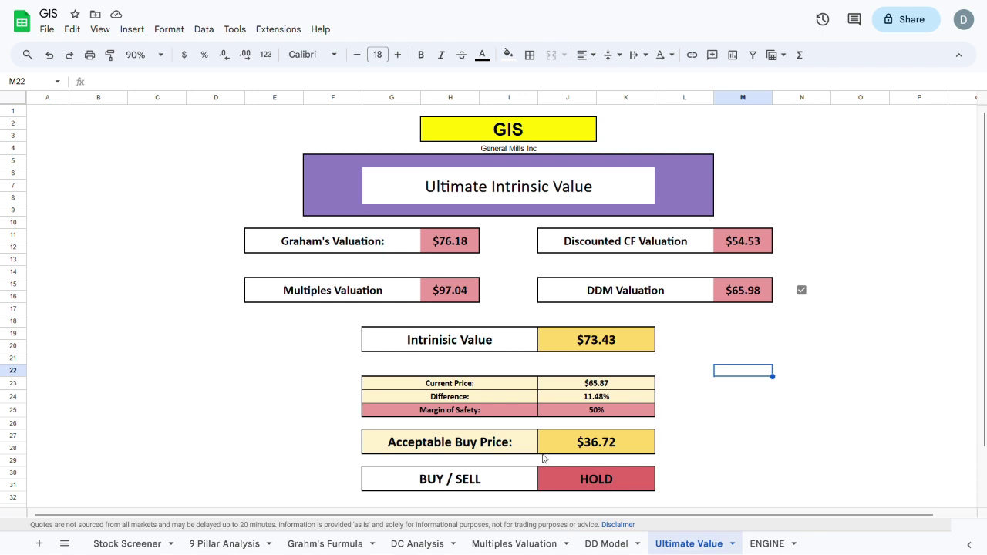
{"action": "left_click", "coordinate": [470, 286]}
{"action": "left_click", "coordinate": [756, 243]}
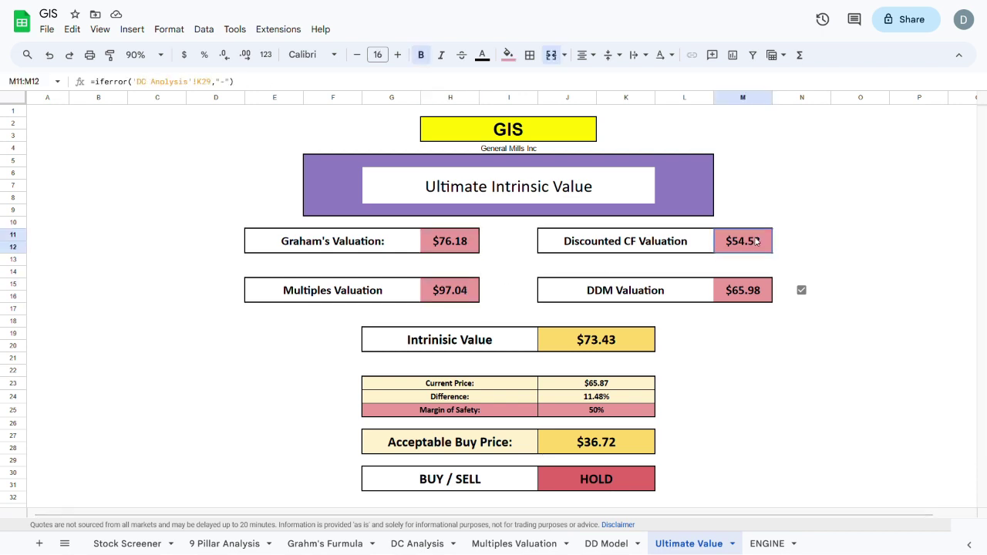
{"action": "left_click", "coordinate": [749, 301]}
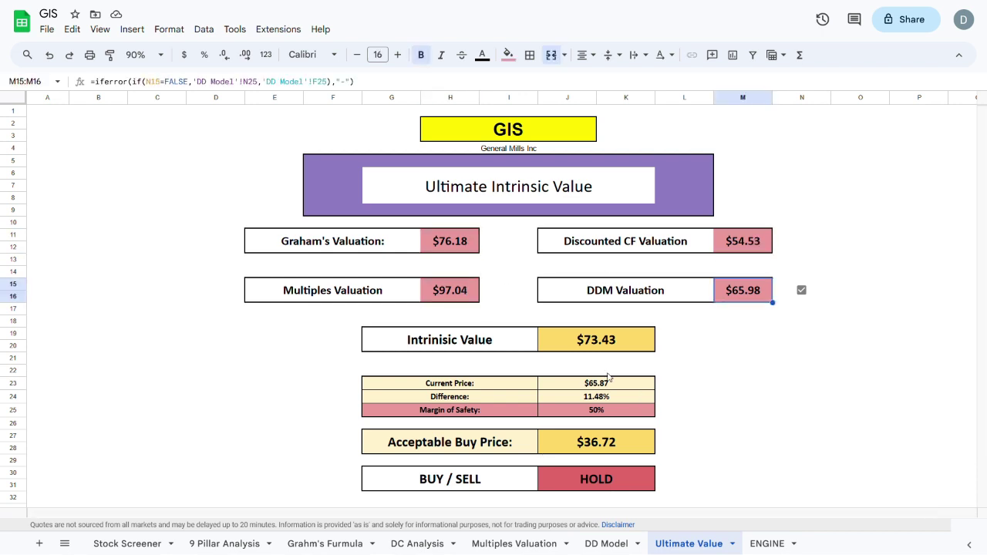
{"action": "left_click", "coordinate": [608, 349]}
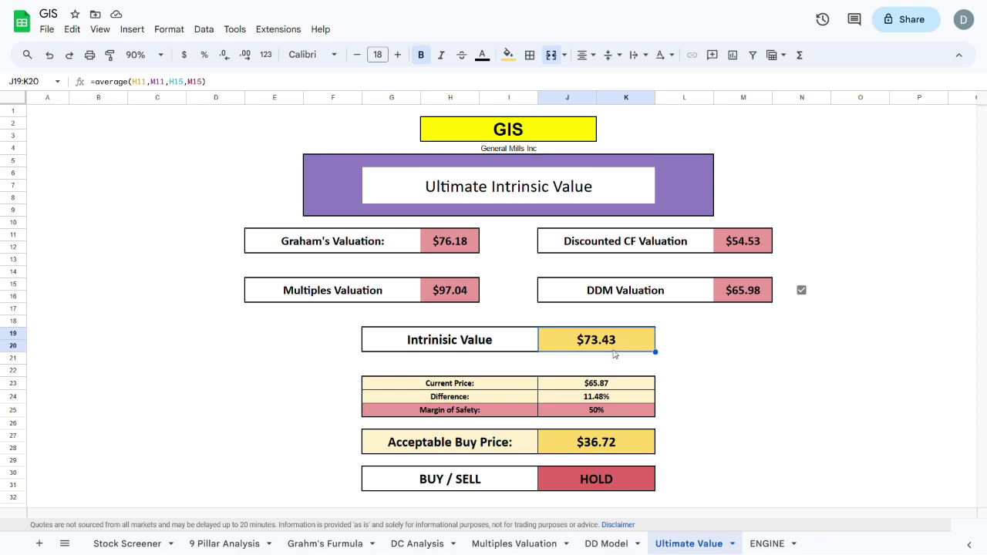
{"action": "left_click", "coordinate": [600, 384]}
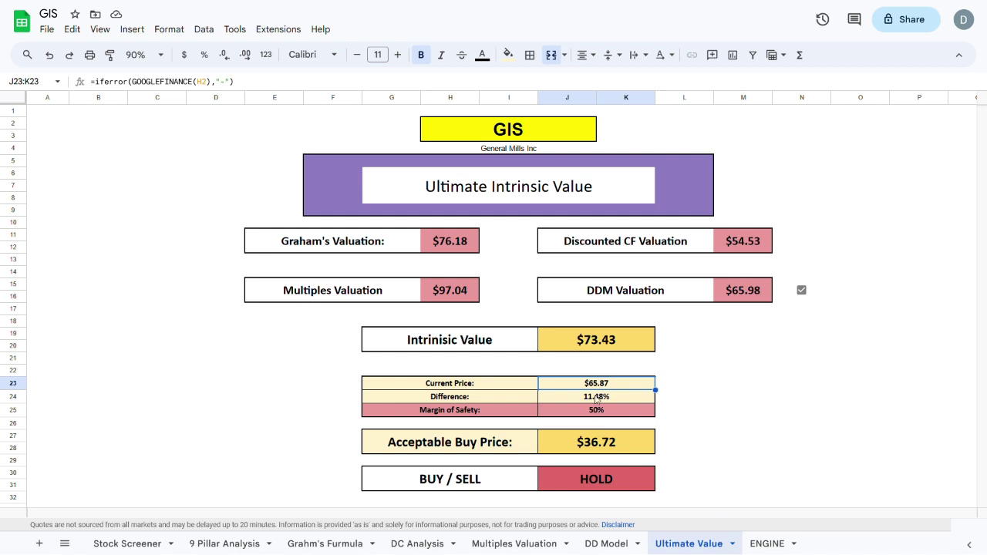
{"action": "left_click", "coordinate": [597, 397]}
Step: Set the margin of safety on the Ultimate Value sheet to 10%
{"action": "left_click", "coordinate": [593, 412]}
{"action": "double_click", "coordinate": [593, 411]}
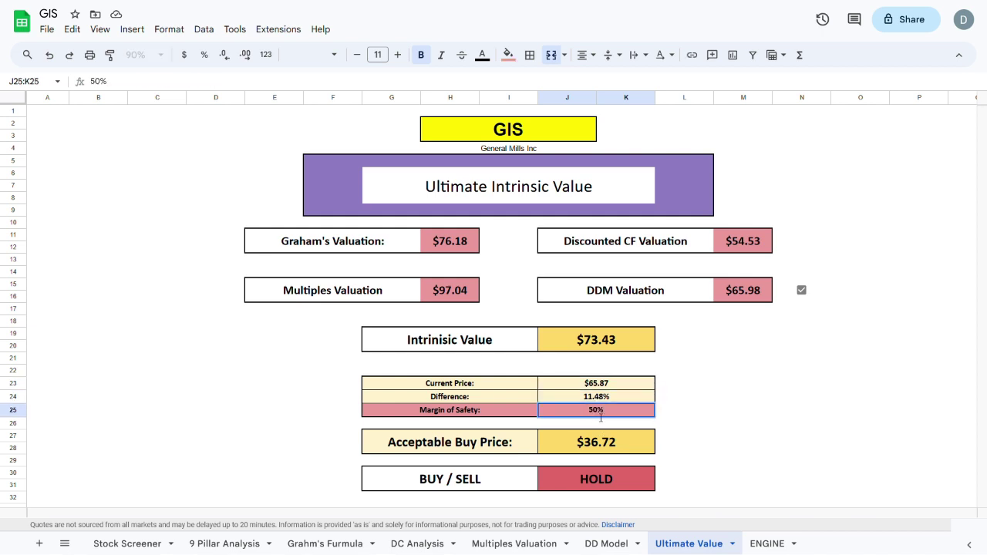
{"action": "key", "text": "BackSpace"}
{"action": "key", "text": "BackSpace"}
{"action": "type", "text": "10"}
{"action": "key", "text": "Return"}
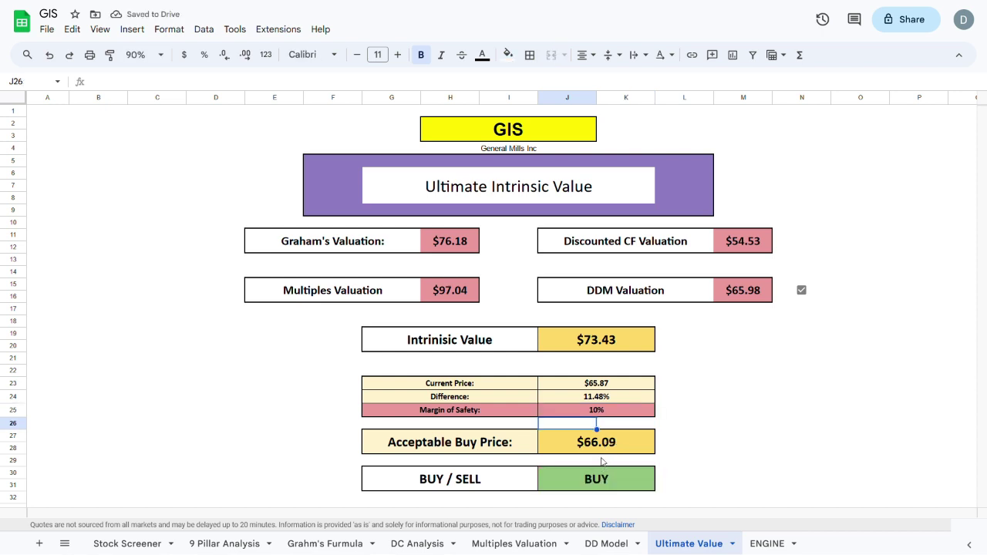
Step: Change the margin of safety to 15% to recalculate the acceptable buy price
{"action": "left_click", "coordinate": [600, 414]}
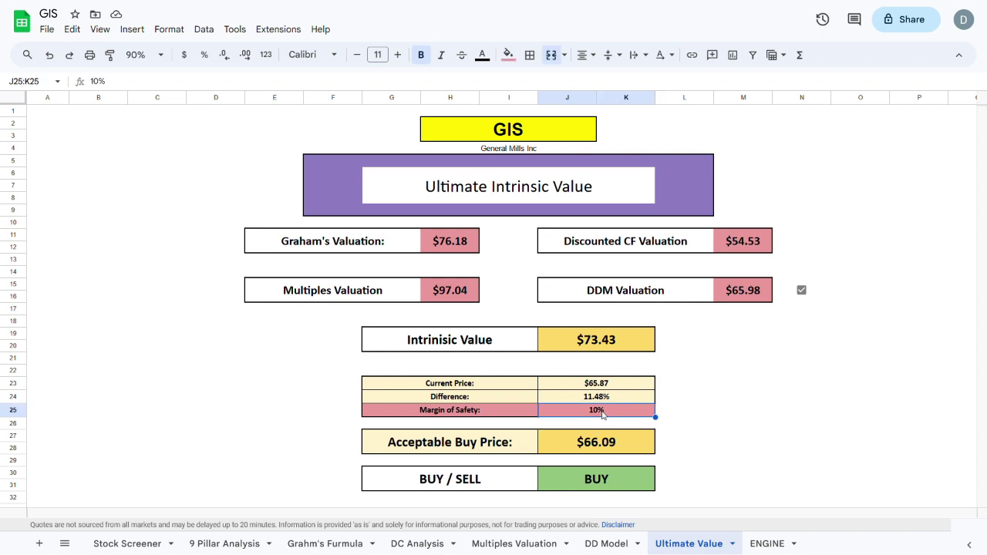
{"action": "double_click", "coordinate": [600, 413]}
{"action": "key", "text": "BackSpace"}
{"action": "type", "text": "5"}
{"action": "key", "text": "Return"}
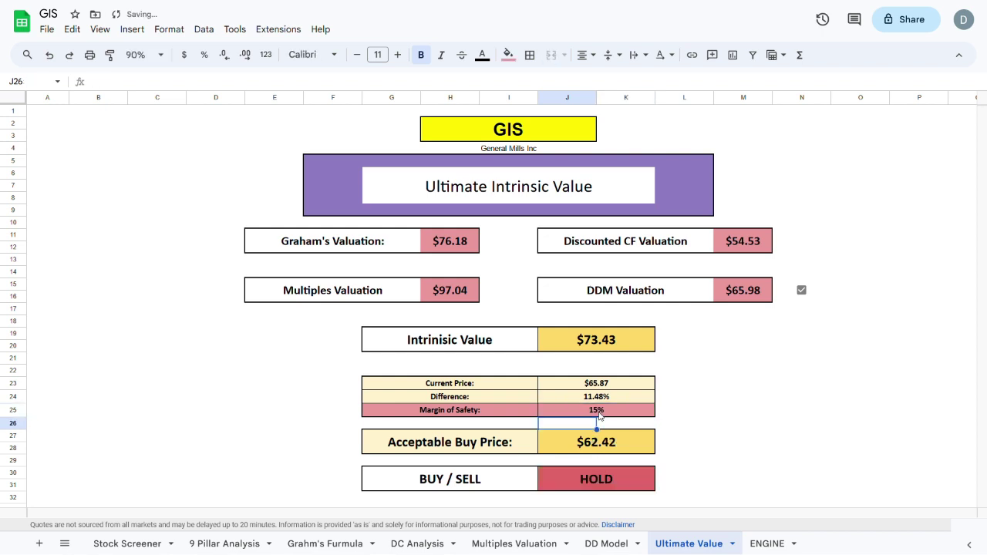